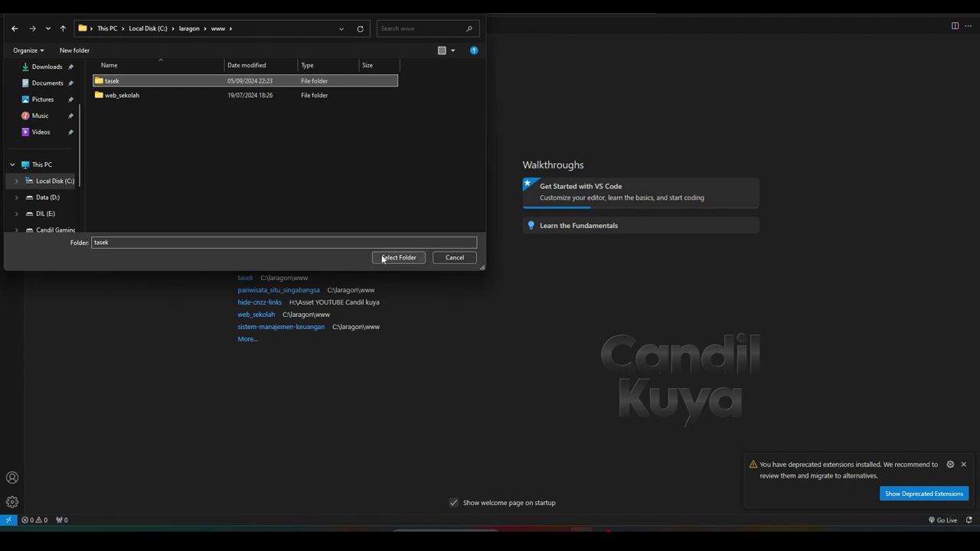
- Open the tasek project folder from C:\laragon\www in the editor and briefly check its ajax folder
{"action": "left_click", "coordinate": [397, 258]}
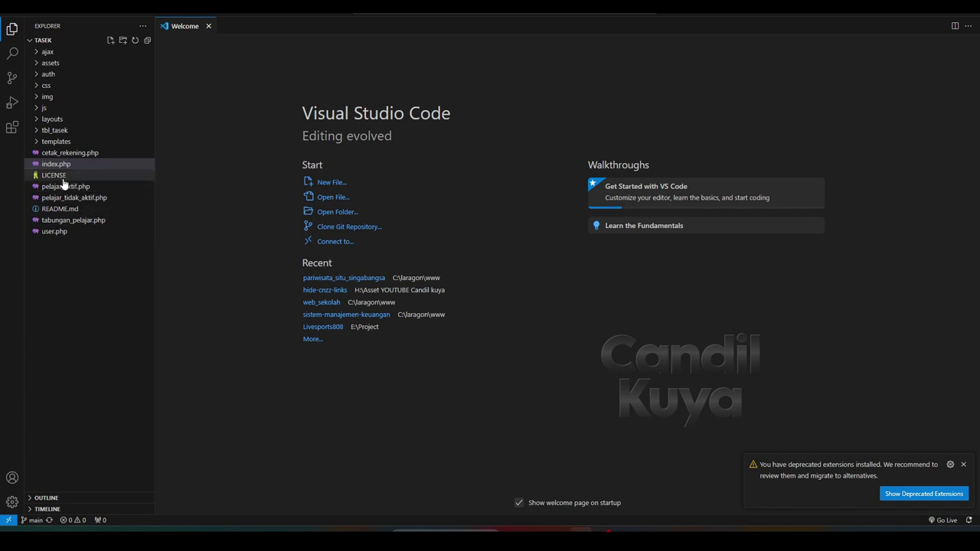
{"action": "left_click", "coordinate": [61, 52]}
{"action": "left_click", "coordinate": [60, 52]}
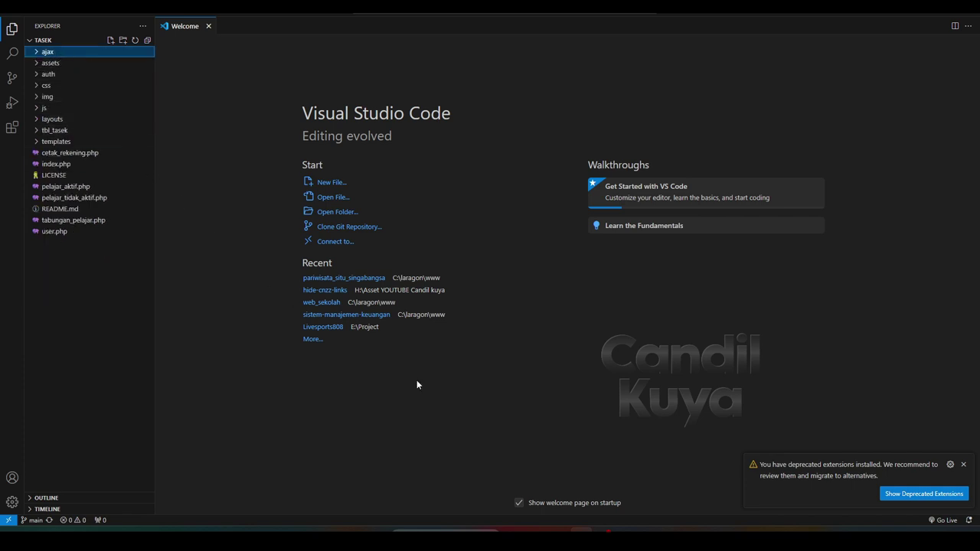
- Launch Laragon and start all of its services
{"action": "mouse_move", "coordinate": [560, 533]}
{"action": "key", "text": "super"}
{"action": "type", "text": "lar"}
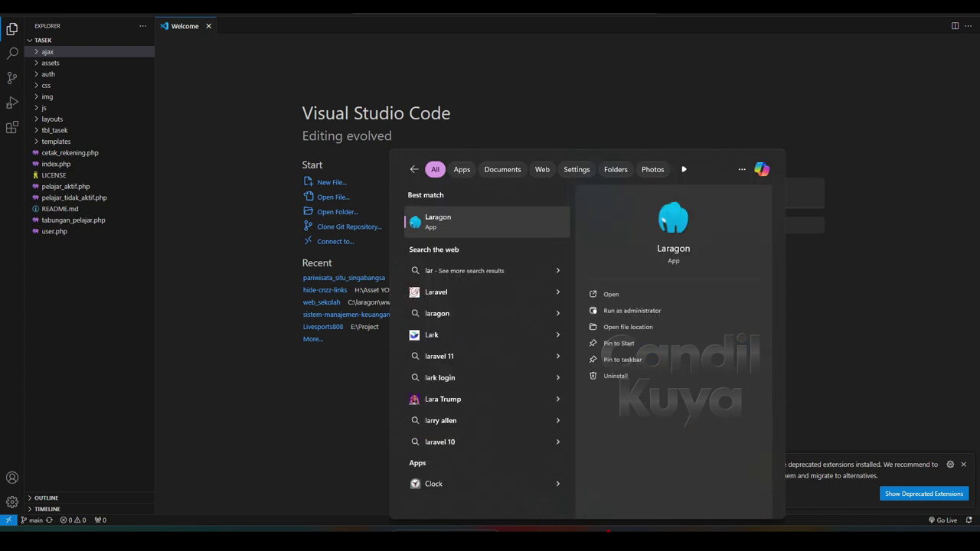
{"action": "type", "text": "agon"}
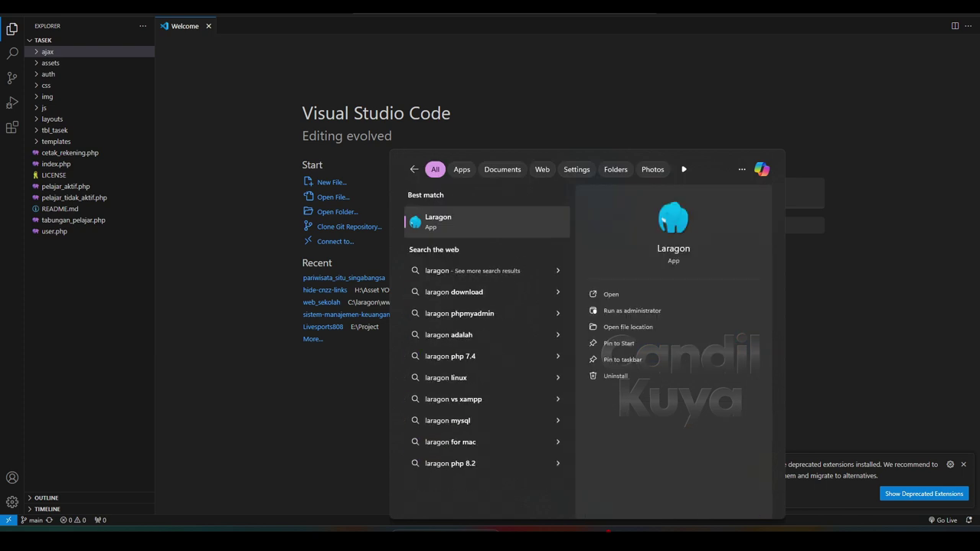
{"action": "key", "text": "Return"}
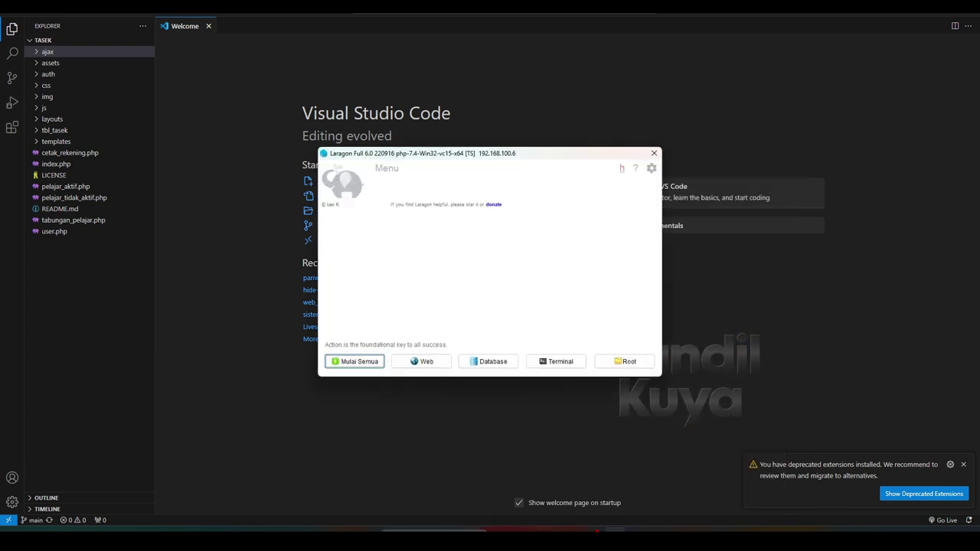
{"action": "left_click", "coordinate": [356, 361]}
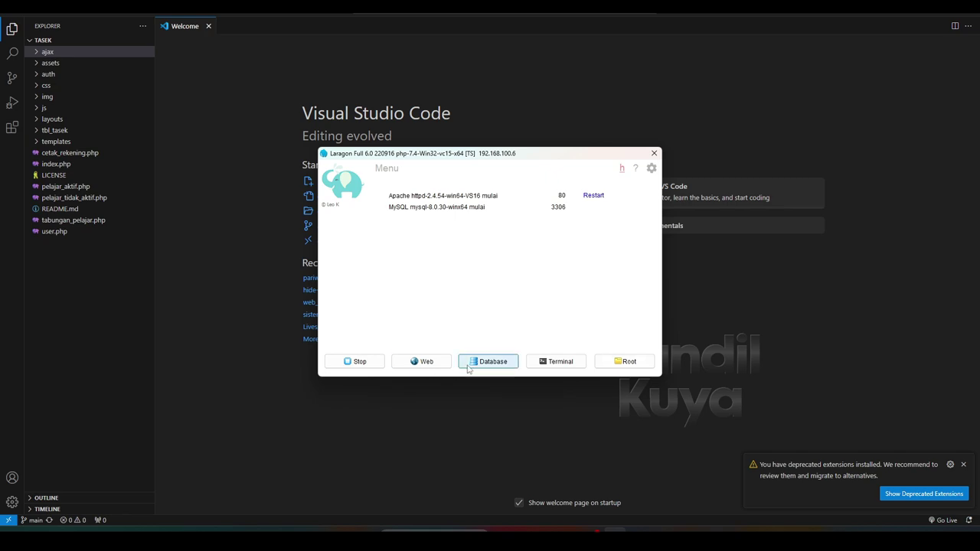
- Open Laragon's local web page in the browser and go to localhost/tasek
{"action": "left_click", "coordinate": [434, 364]}
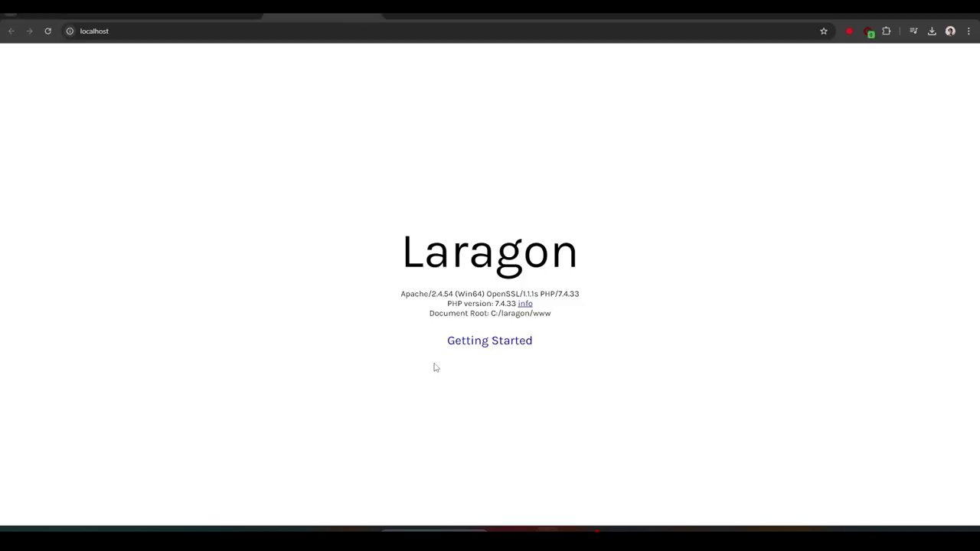
{"action": "left_click", "coordinate": [232, 31]}
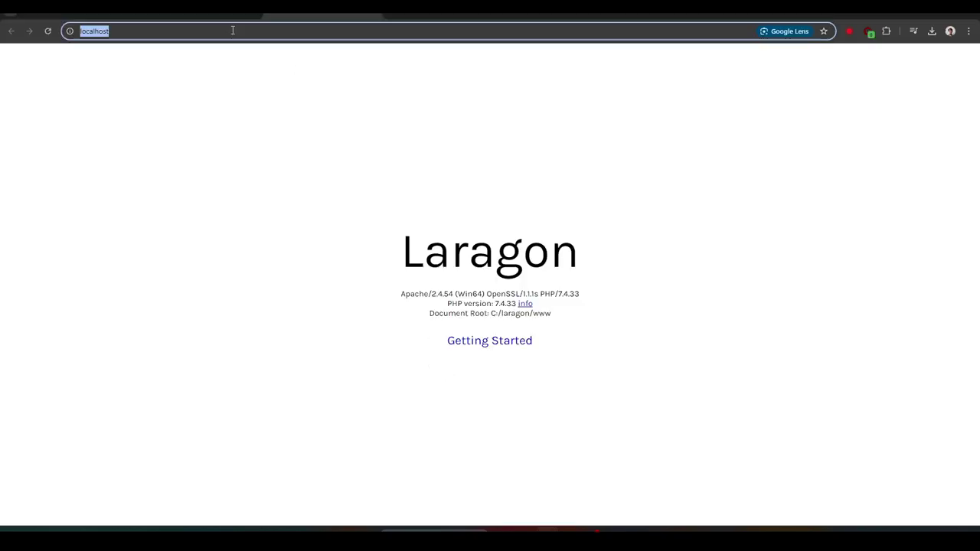
{"action": "left_click", "coordinate": [233, 31]}
{"action": "type", "text": "/"}
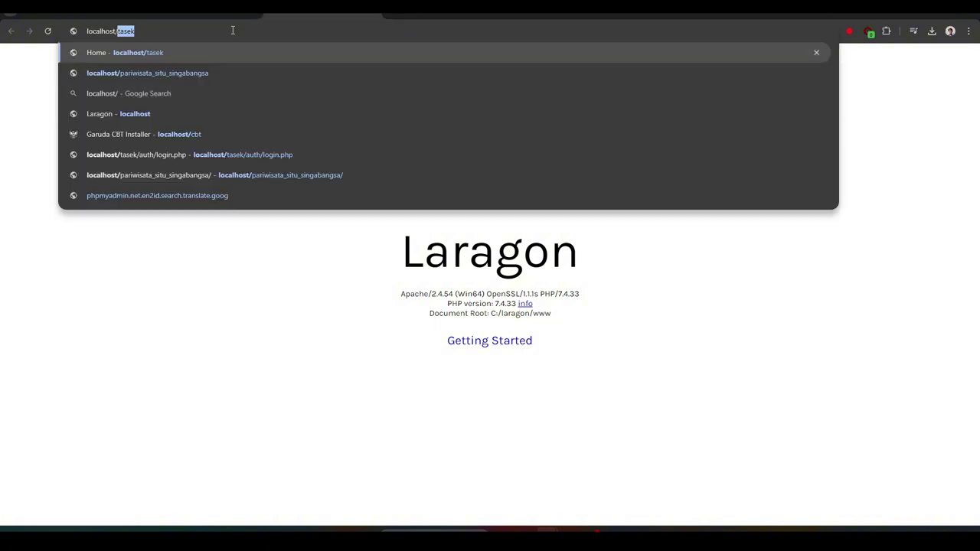
{"action": "type", "text": "tasr"}
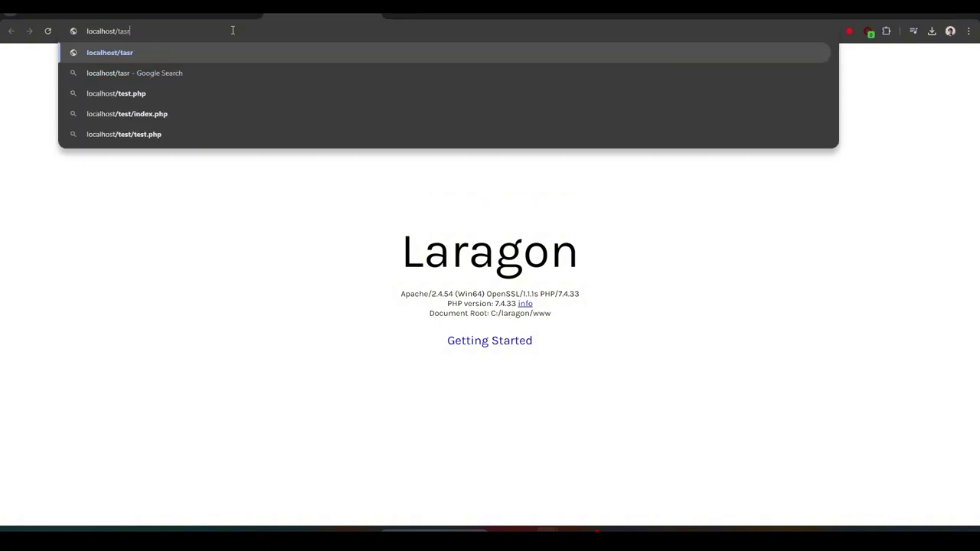
{"action": "key", "text": "BackSpace"}
{"action": "type", "text": "ek"}
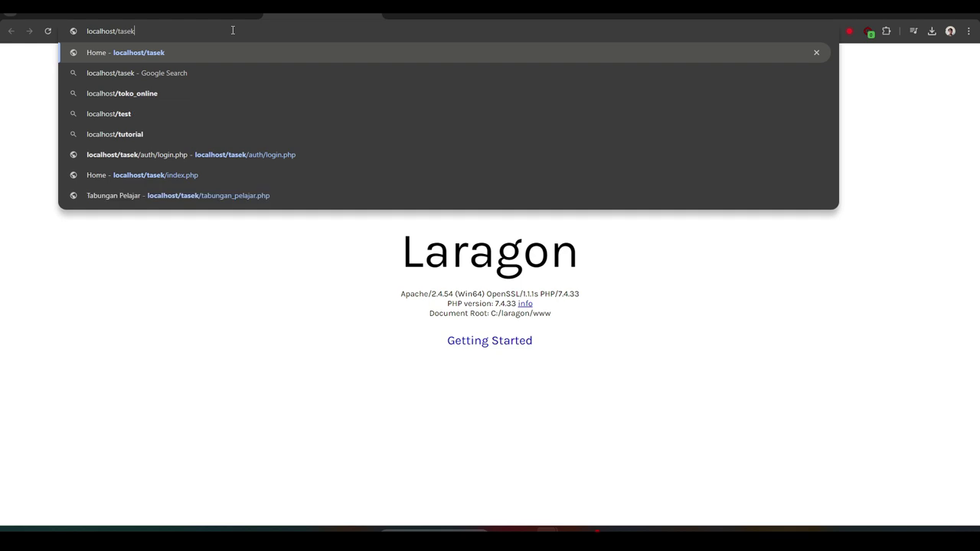
{"action": "key", "text": "Return"}
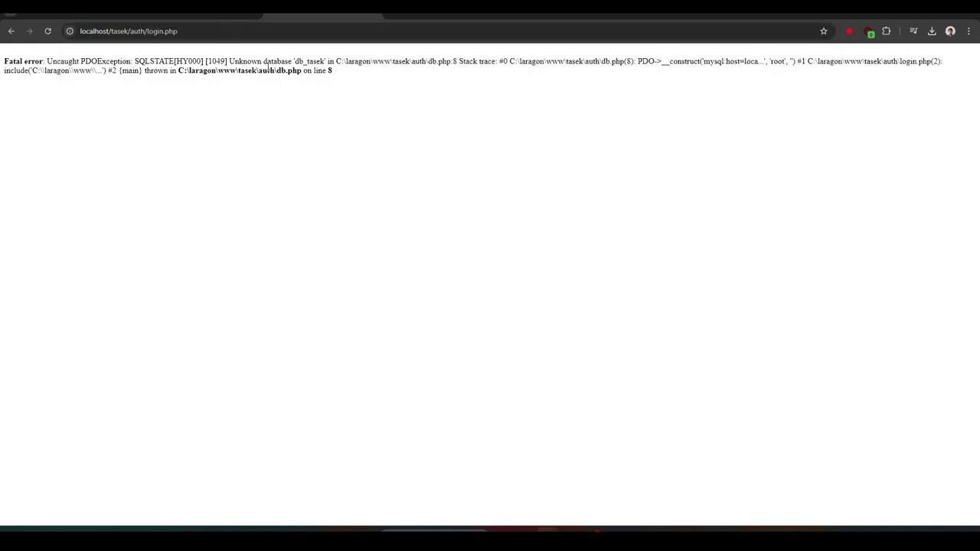
- Copy the missing database name from the error page and create the database db_tasek in phpMyAdmin
{"action": "left_click_drag", "start_coordinate": [295, 61], "coordinate": [324, 60]}
{"action": "right_click", "coordinate": [320, 61]}
{"action": "left_click", "coordinate": [337, 73]}
{"action": "left_click", "coordinate": [216, 15]}
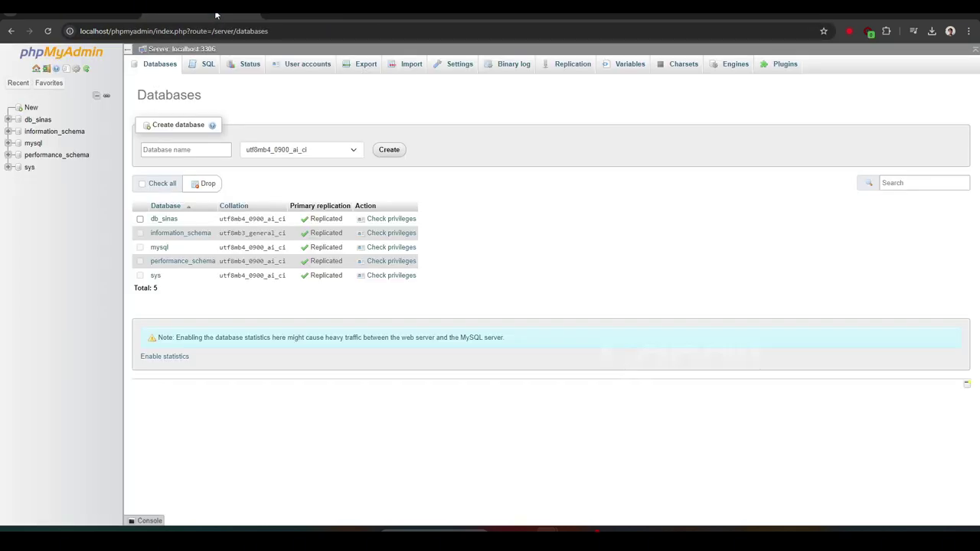
{"action": "right_click", "coordinate": [176, 150]}
{"action": "left_click", "coordinate": [196, 250]}
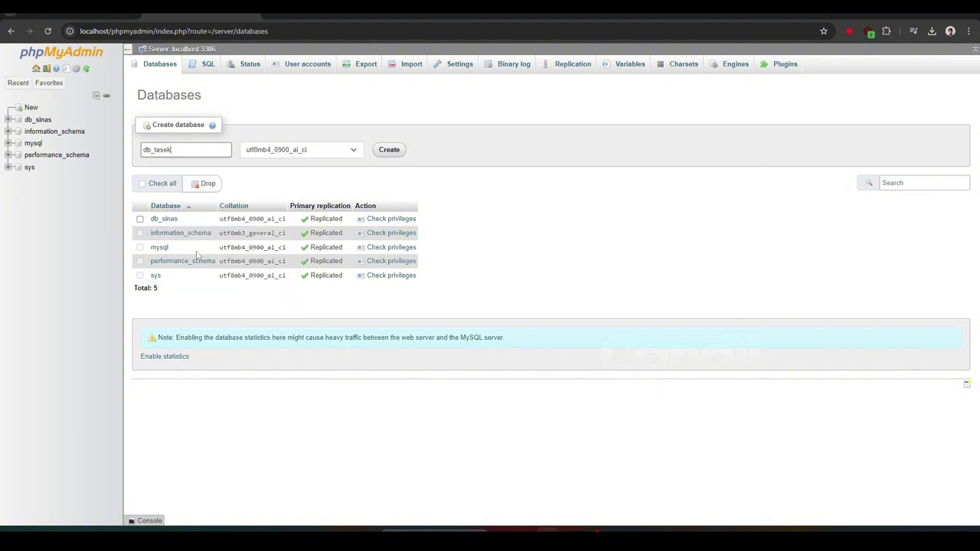
{"action": "left_click", "coordinate": [389, 153]}
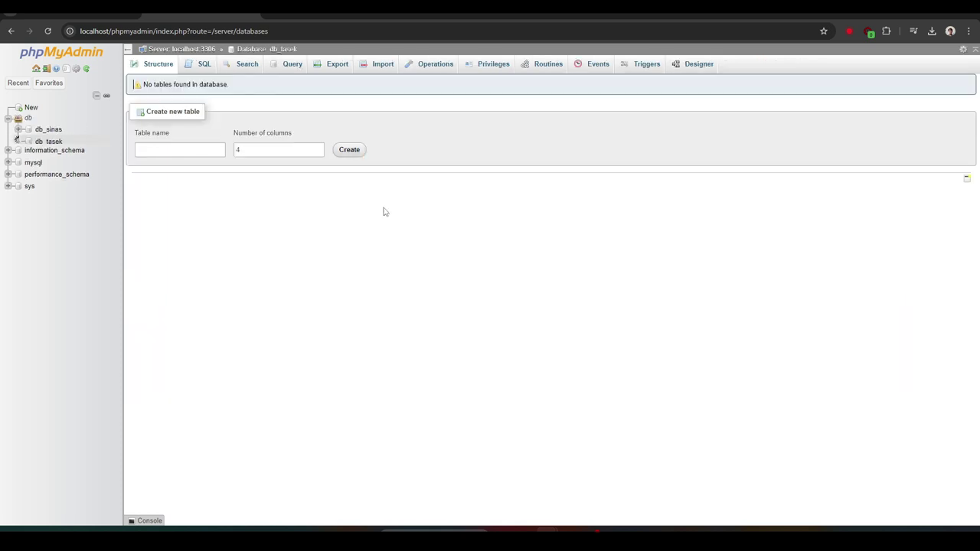
- Import the recently downloaded db_tasek.sql file into the db_tasek database
{"action": "left_click", "coordinate": [379, 64]}
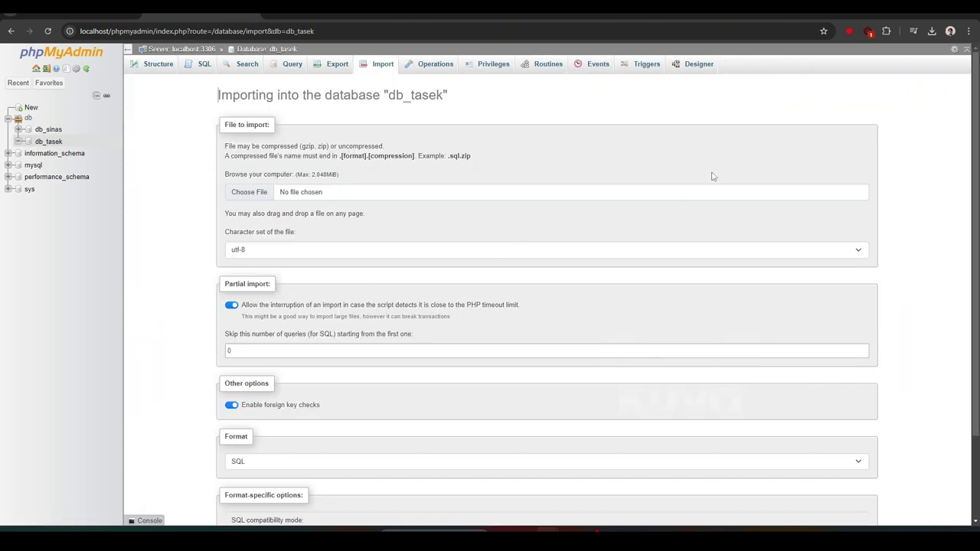
{"action": "left_click", "coordinate": [932, 31]}
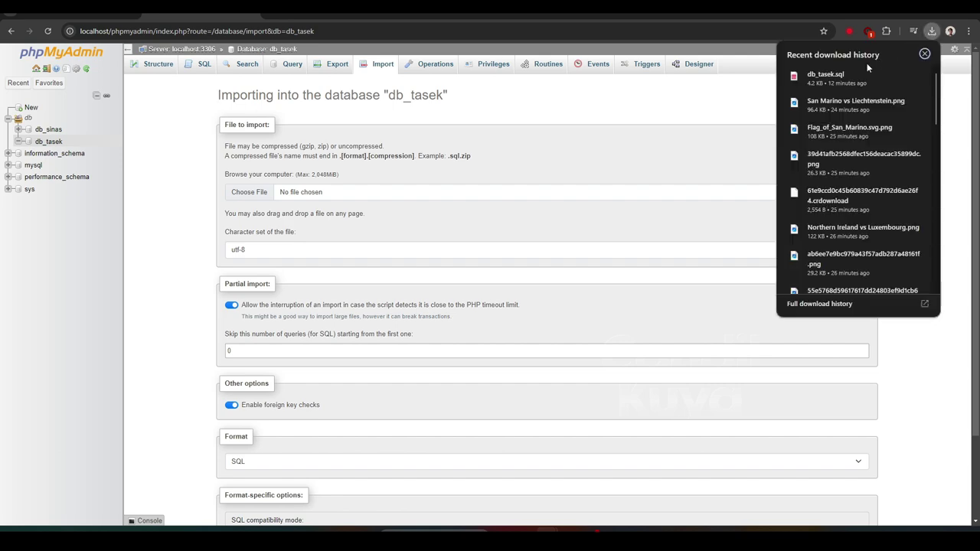
{"action": "left_click_drag", "start_coordinate": [840, 76], "coordinate": [491, 154]}
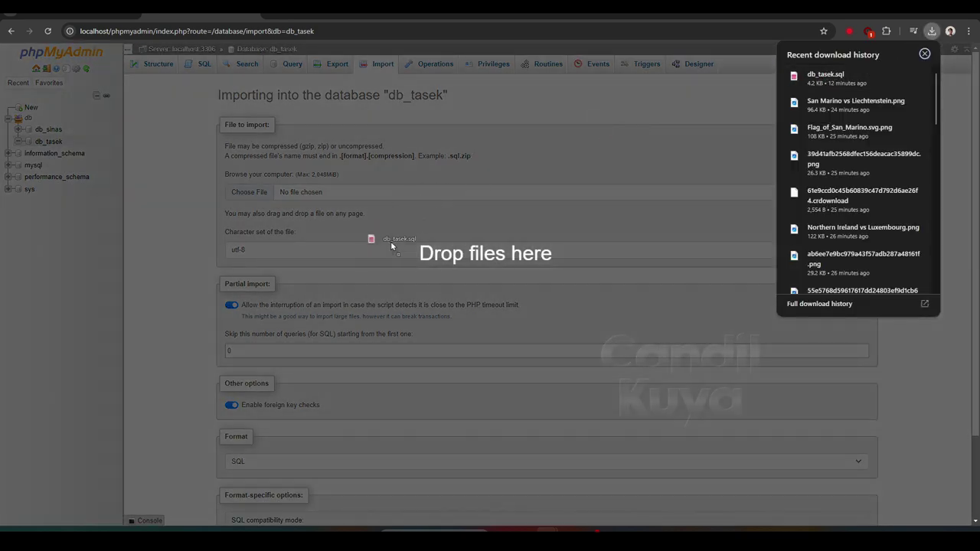
{"action": "left_click_drag", "start_coordinate": [391, 241], "coordinate": [385, 255]}
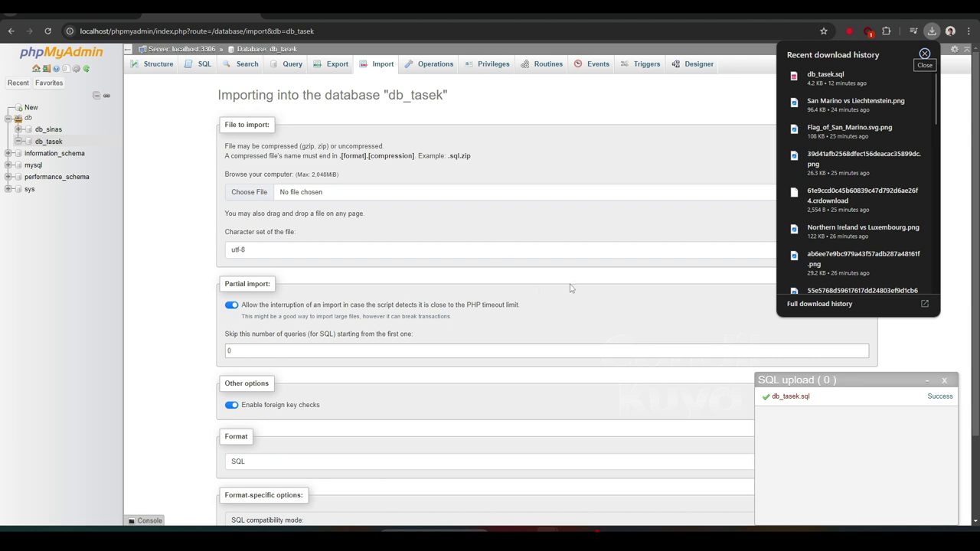
- Inspect the imported tables of db_tasek and browse the records of tbl_auth
{"action": "scroll", "coordinate": [168, 287], "scroll_direction": "down", "scroll_amount": 2}
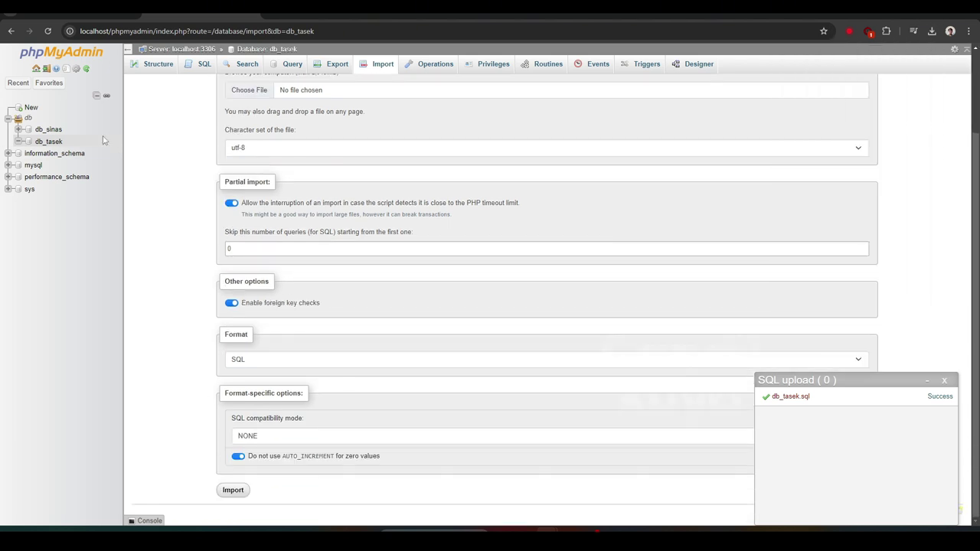
{"action": "left_click", "coordinate": [49, 142]}
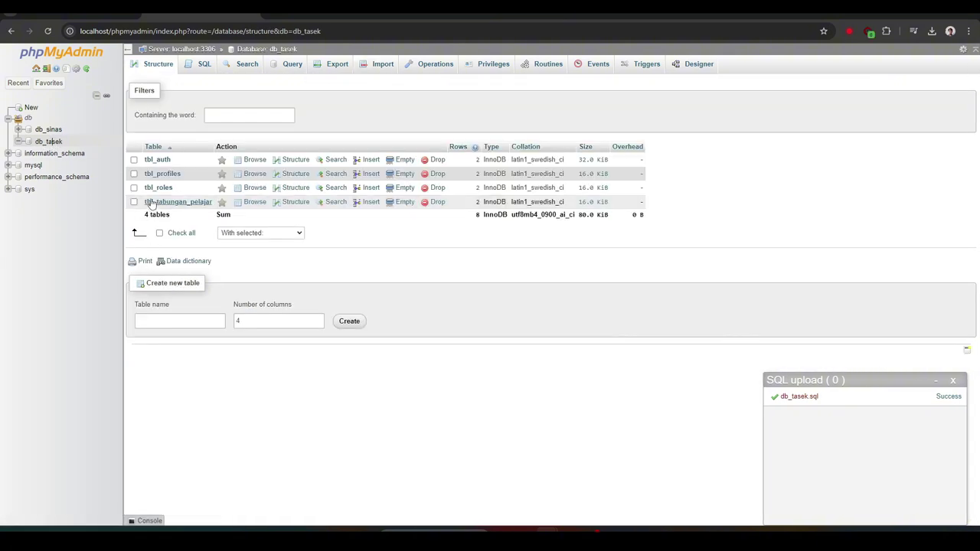
{"action": "left_click", "coordinate": [156, 160]}
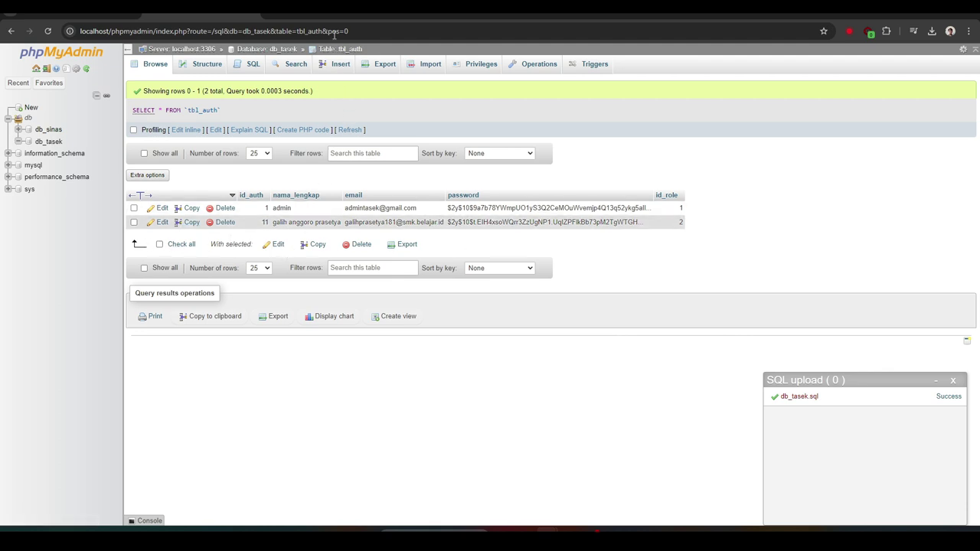
- Return to the tasek login page and reload it
{"action": "left_click", "coordinate": [329, 14]}
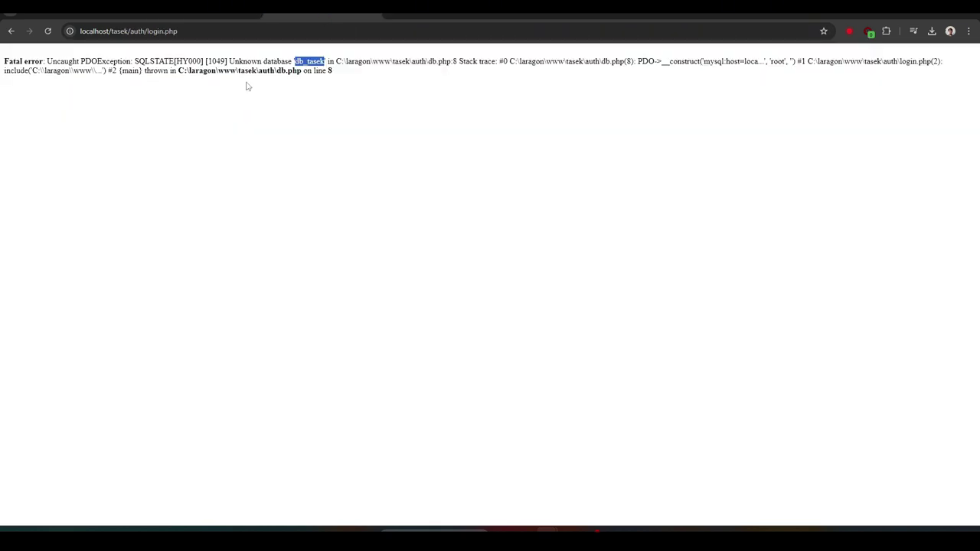
{"action": "left_click", "coordinate": [48, 32]}
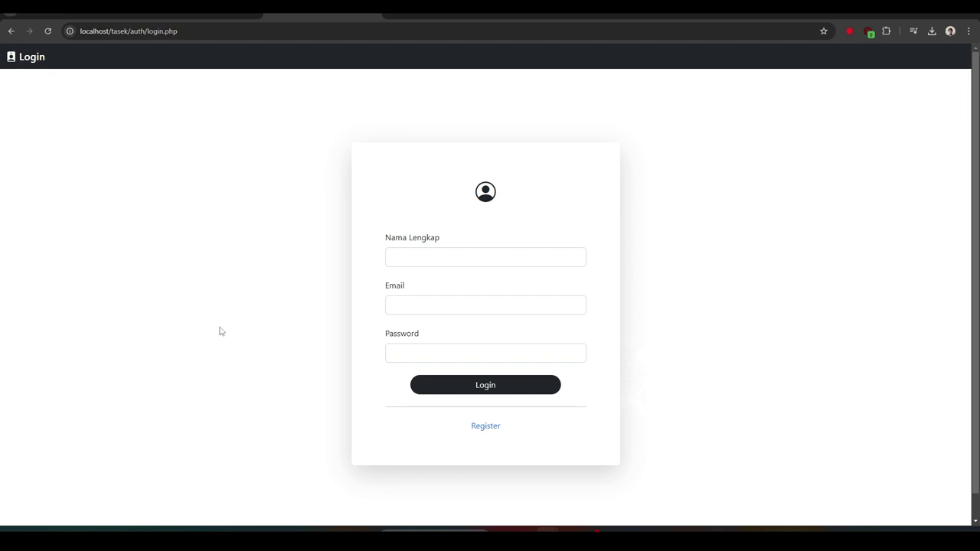
- Copy the nama_lengkap value admin from tbl_auth into the login form's Nama Lengkap field
{"action": "left_click", "coordinate": [396, 262]}
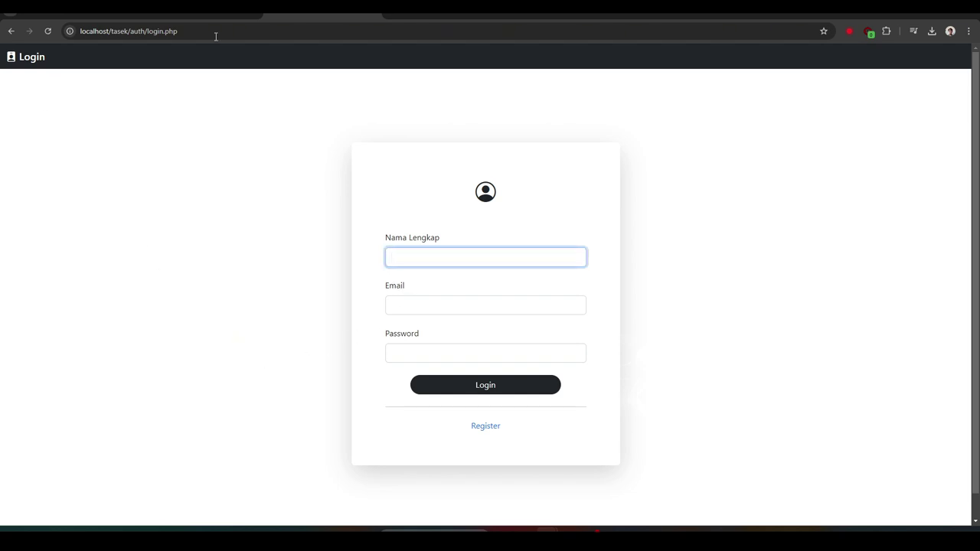
{"action": "left_click", "coordinate": [201, 17]}
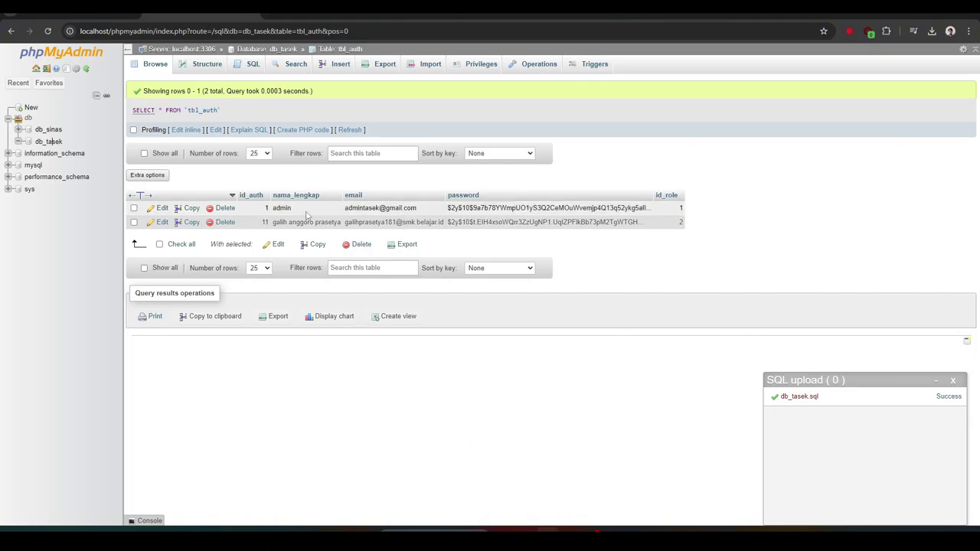
{"action": "left_click_drag", "start_coordinate": [294, 209], "coordinate": [273, 208]}
{"action": "right_click", "coordinate": [281, 208]}
{"action": "left_click", "coordinate": [291, 220]}
{"action": "left_click", "coordinate": [322, 17]}
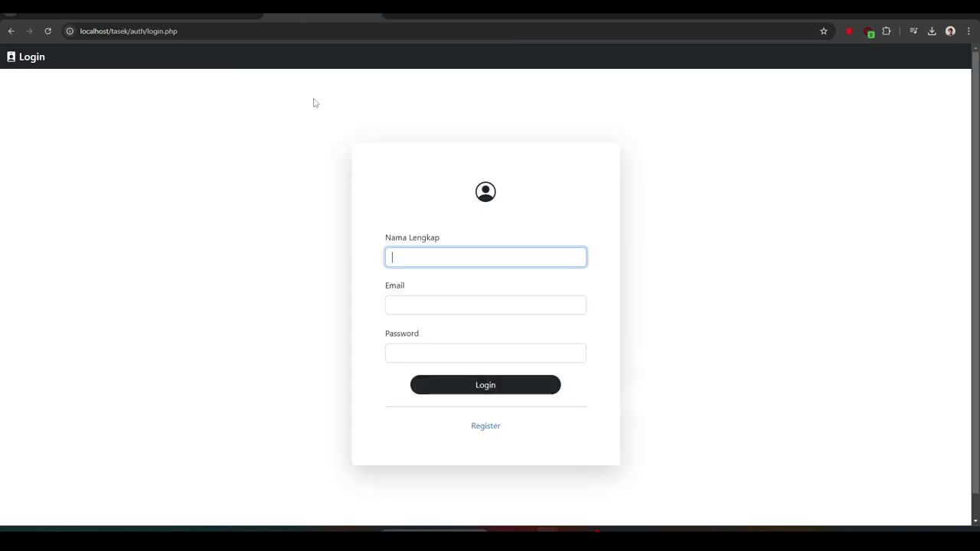
{"action": "right_click", "coordinate": [395, 262]}
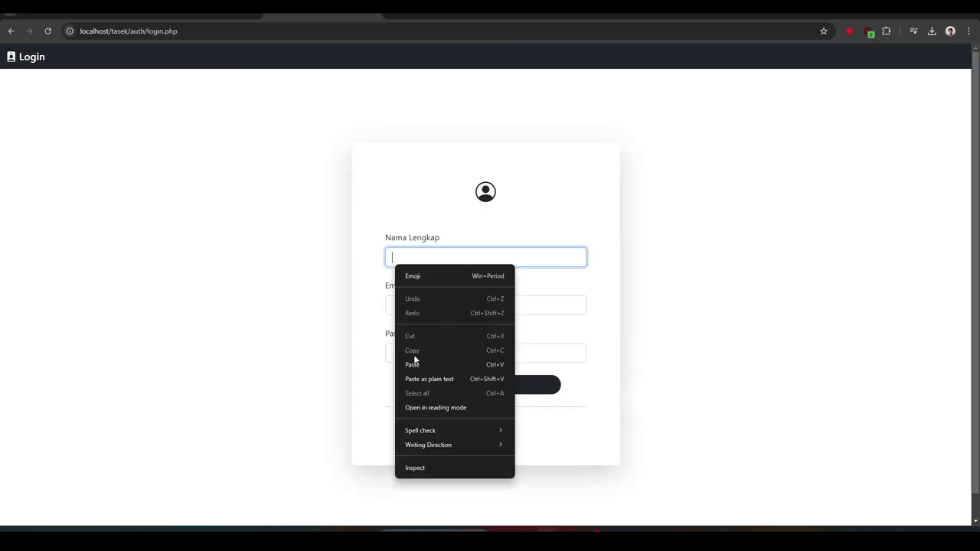
{"action": "left_click", "coordinate": [414, 364]}
- Copy the admin account's e-mail from tbl_auth into the login form's Email field
{"action": "left_click", "coordinate": [211, 17]}
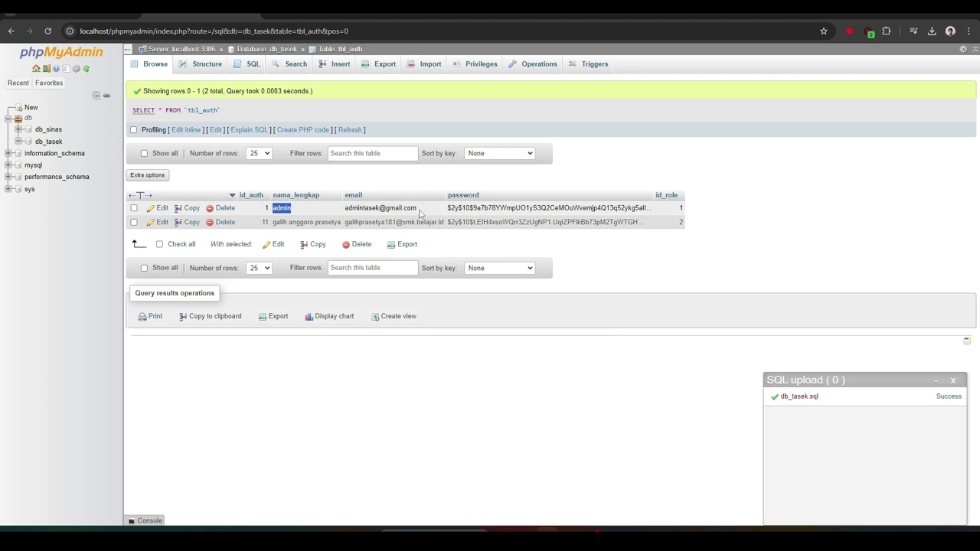
{"action": "left_click_drag", "start_coordinate": [419, 214], "coordinate": [345, 208]}
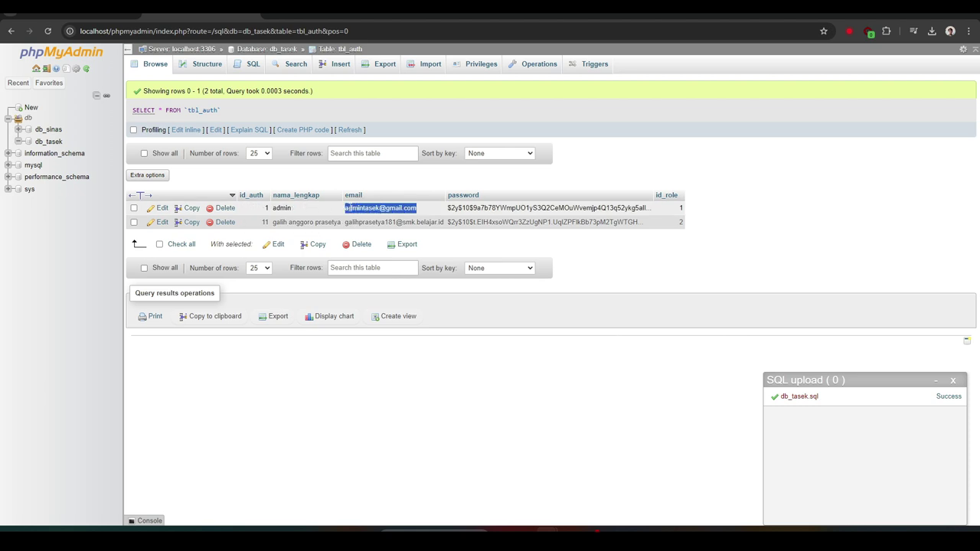
{"action": "right_click", "coordinate": [347, 208]}
{"action": "left_click", "coordinate": [367, 216]}
{"action": "left_click", "coordinate": [308, 13]}
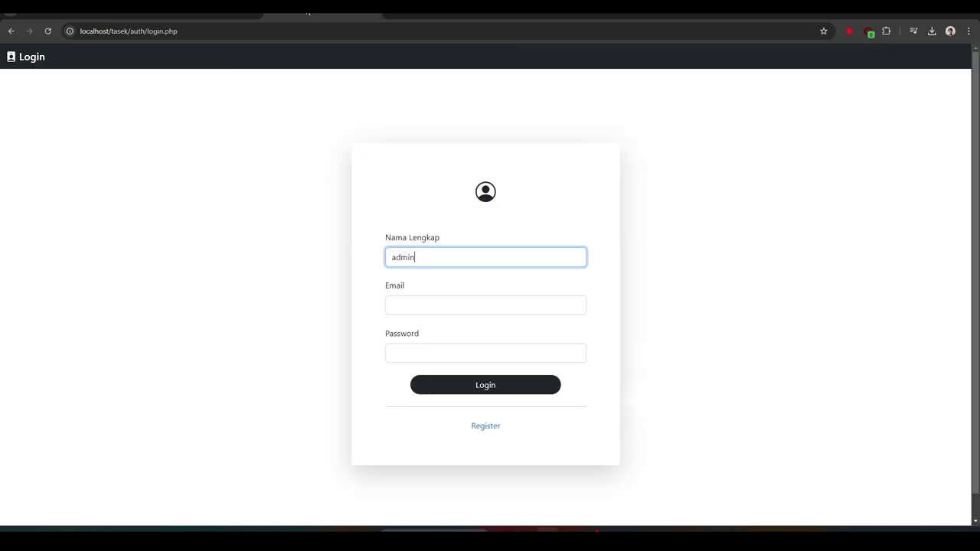
{"action": "left_click", "coordinate": [394, 303]}
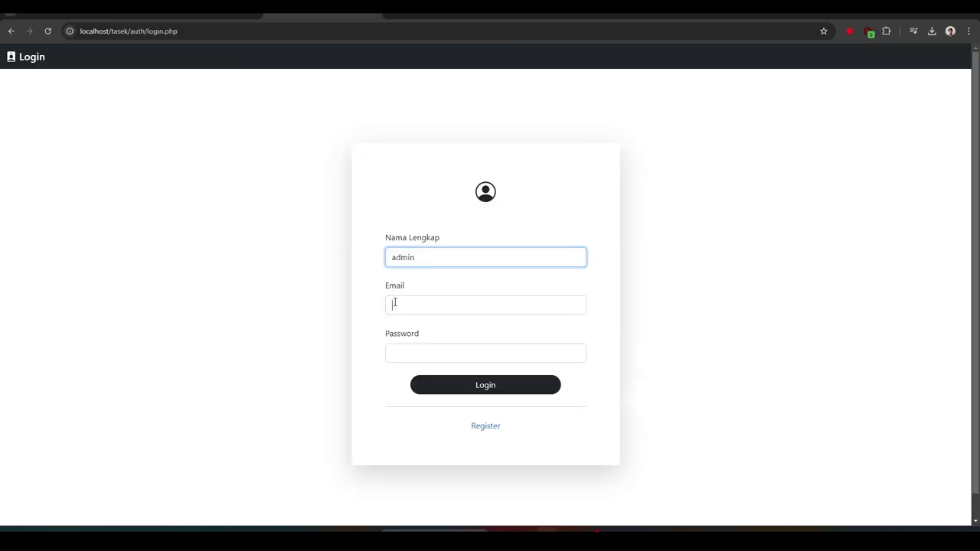
{"action": "right_click", "coordinate": [394, 303]}
{"action": "left_click", "coordinate": [418, 189]}
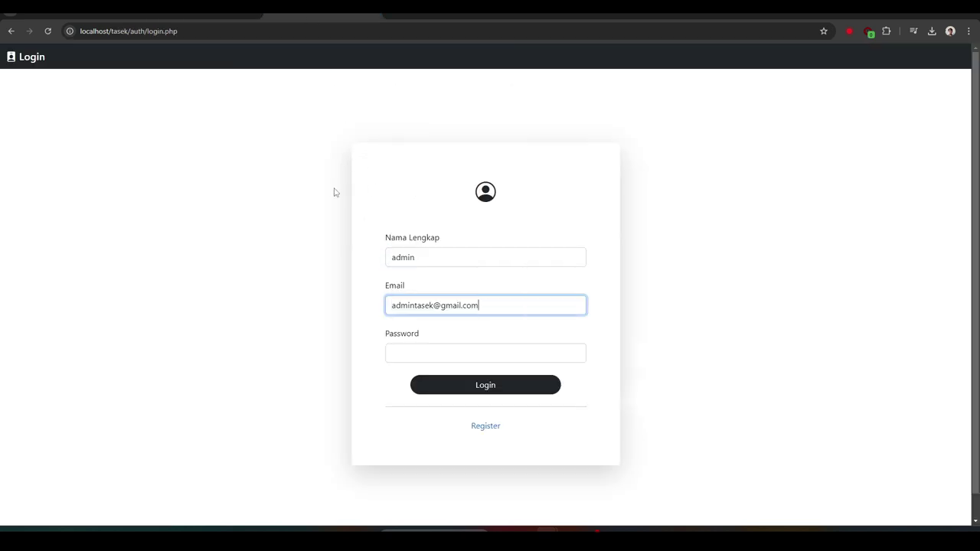
- Enter the admin account's password, log in, and dismiss the welcome message and the offer to save the password
{"action": "left_click", "coordinate": [205, 14]}
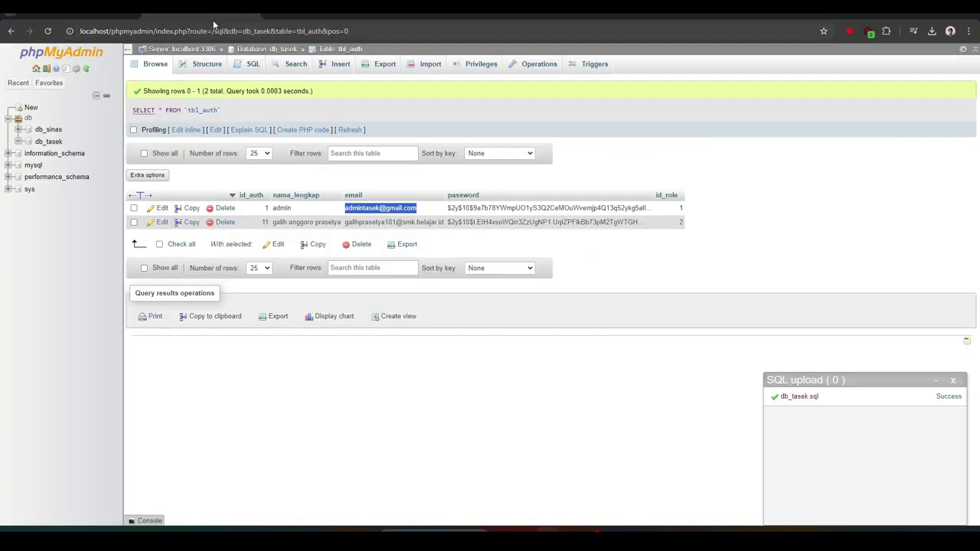
{"action": "left_click", "coordinate": [286, 15]}
{"action": "left_click", "coordinate": [398, 349]}
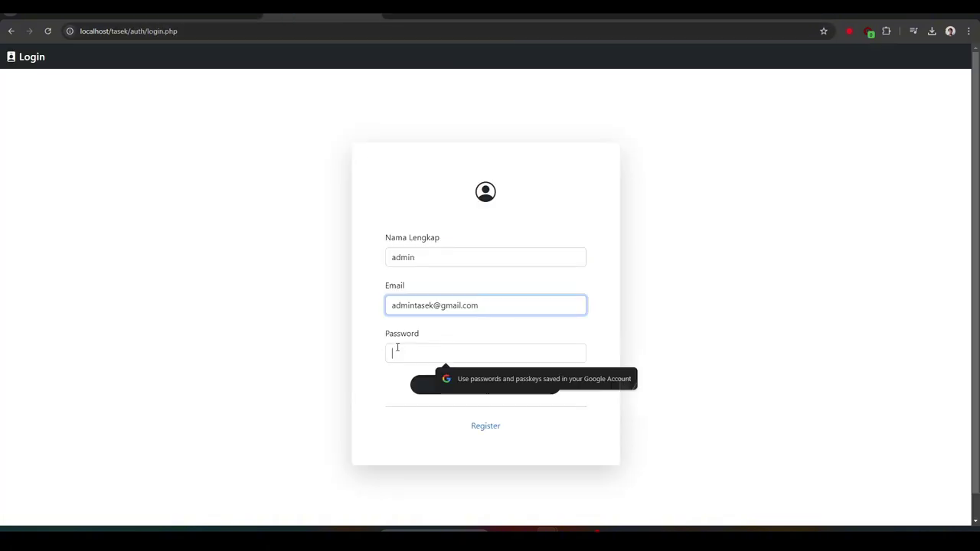
{"action": "type", "text": "ad"}
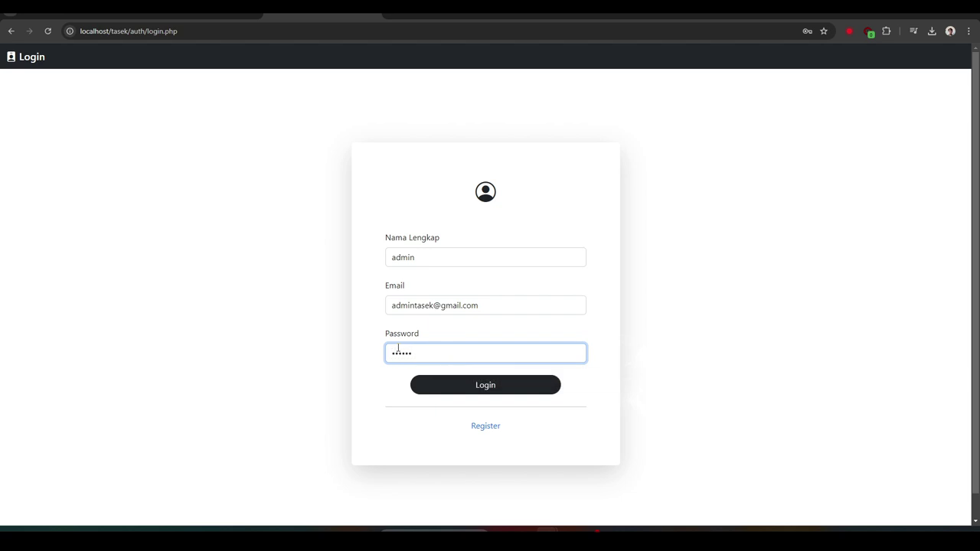
{"action": "left_click", "coordinate": [477, 387]}
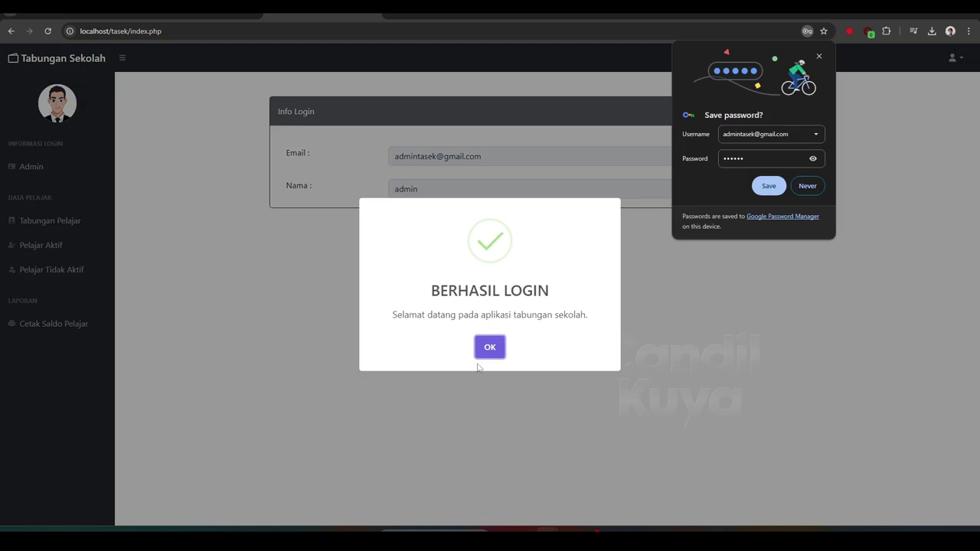
{"action": "left_click", "coordinate": [491, 348]}
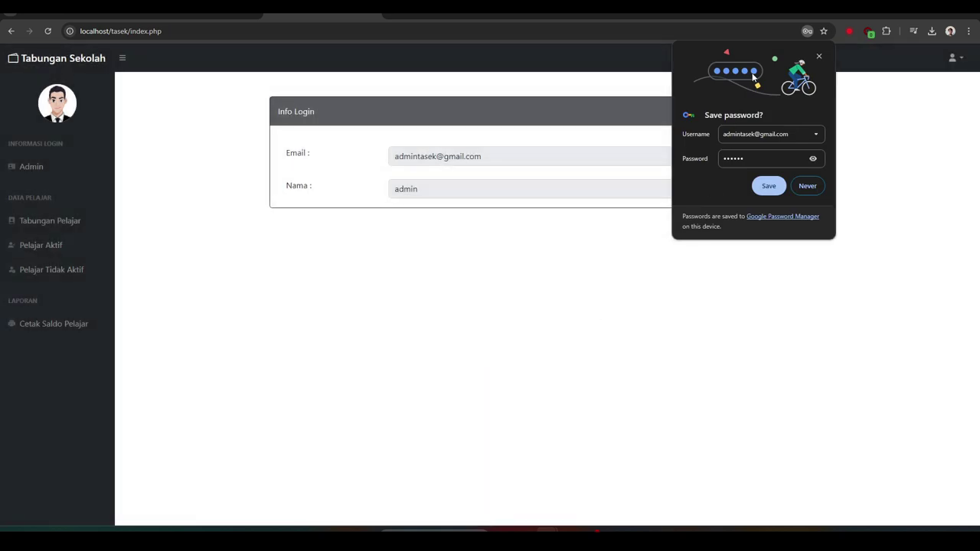
{"action": "left_click", "coordinate": [820, 57]}
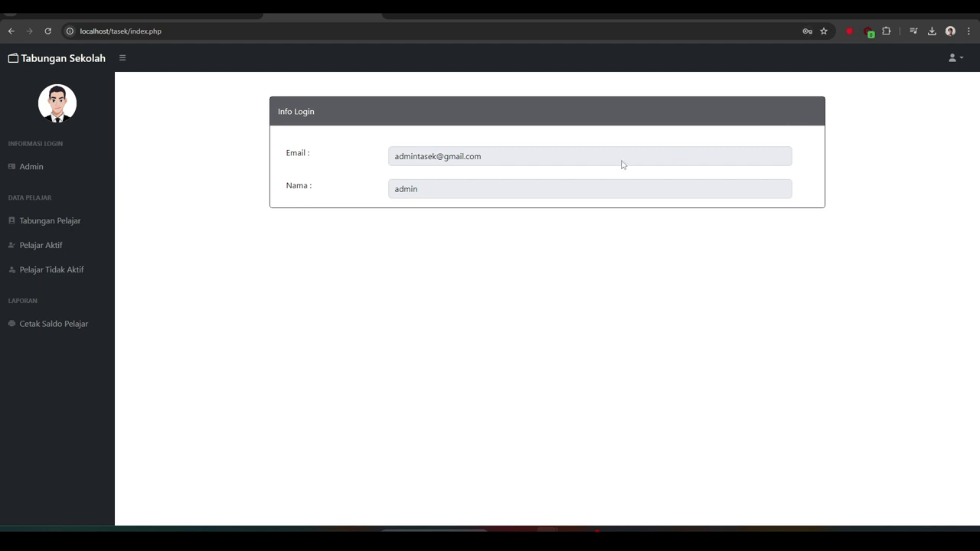
- Look through the admin account's Admin, Tabungan Pelajar, Pelajar Aktif and Pelajar Tidak Aktif pages
{"action": "left_click", "coordinate": [47, 172]}
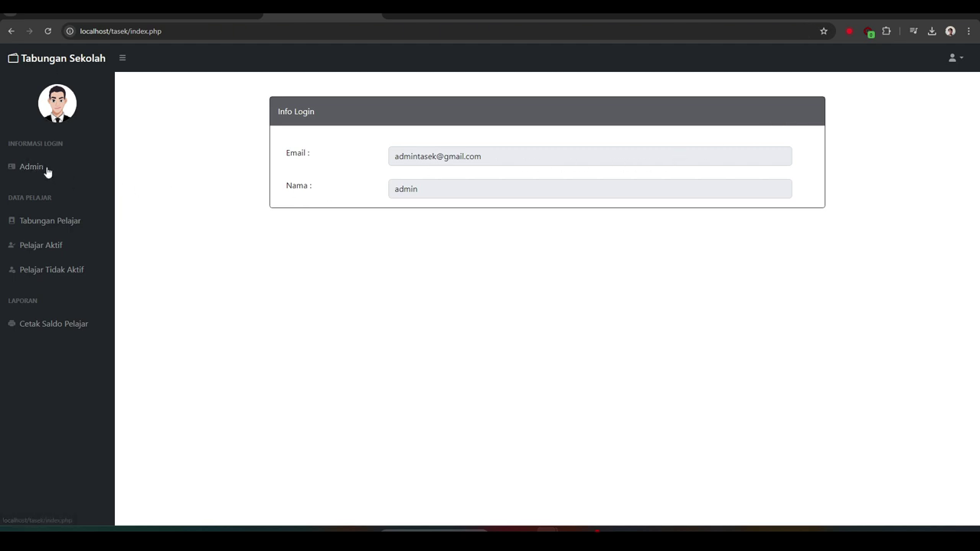
{"action": "left_click", "coordinate": [59, 224]}
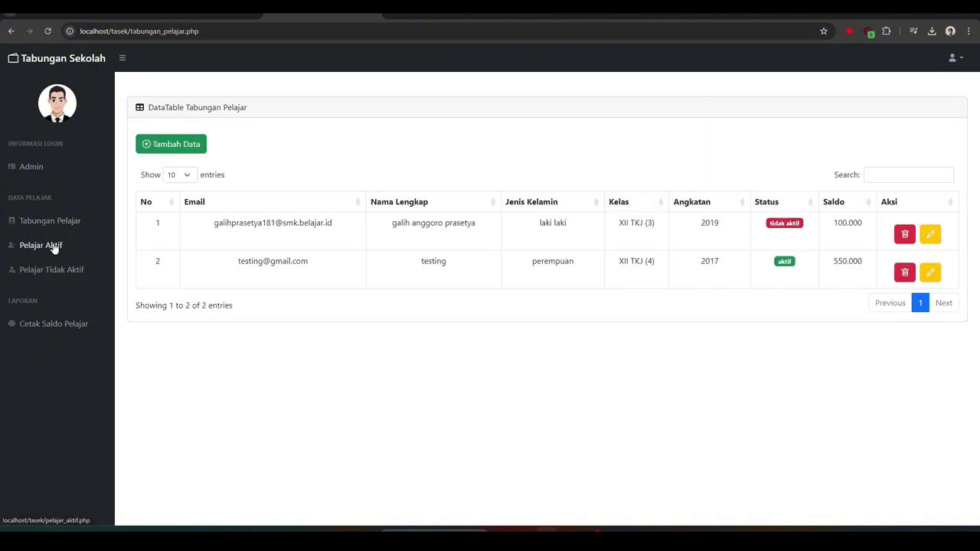
{"action": "left_click", "coordinate": [54, 246]}
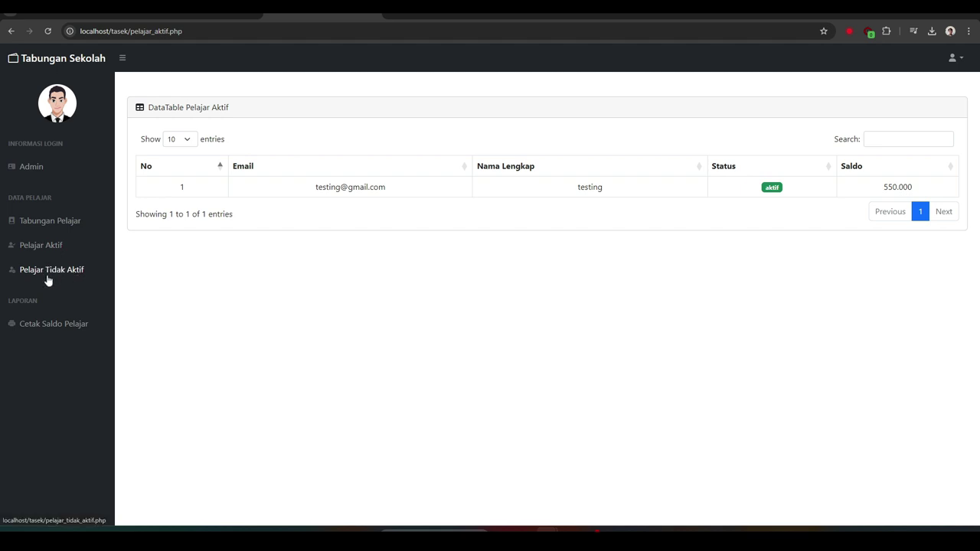
{"action": "left_click", "coordinate": [48, 278]}
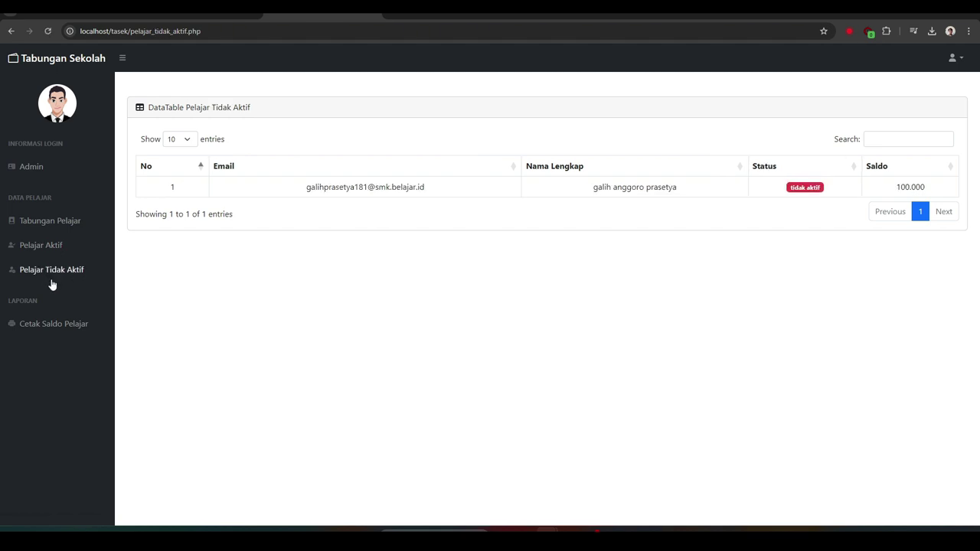
- Open the Cetak Saldo Pelajar report, preview its printout without printing, and return to the Admin page
{"action": "left_click", "coordinate": [39, 324]}
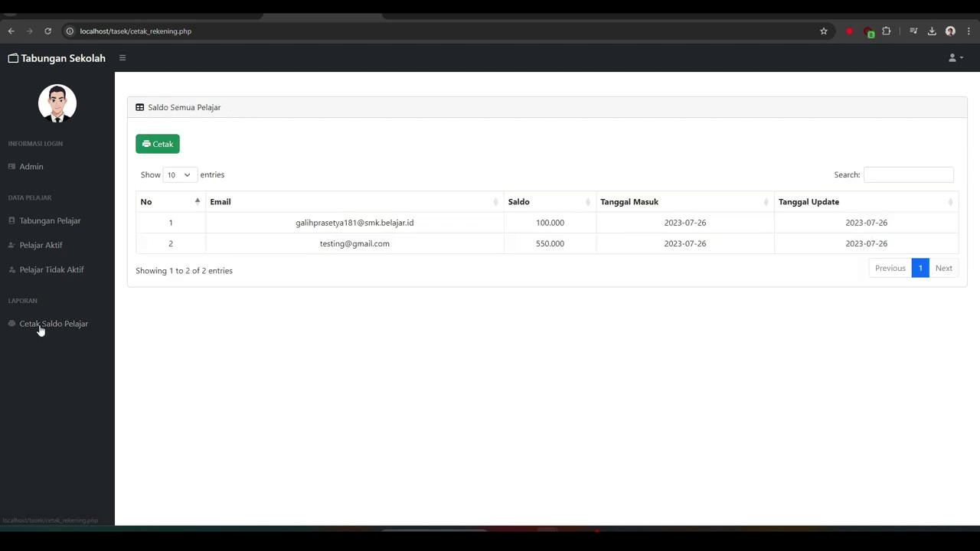
{"action": "left_click", "coordinate": [171, 151]}
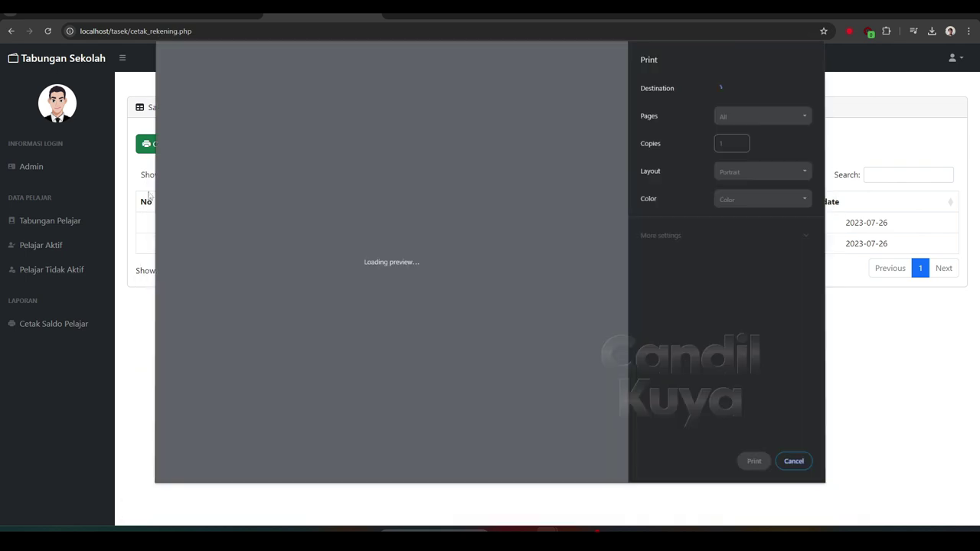
{"action": "left_click", "coordinate": [794, 462]}
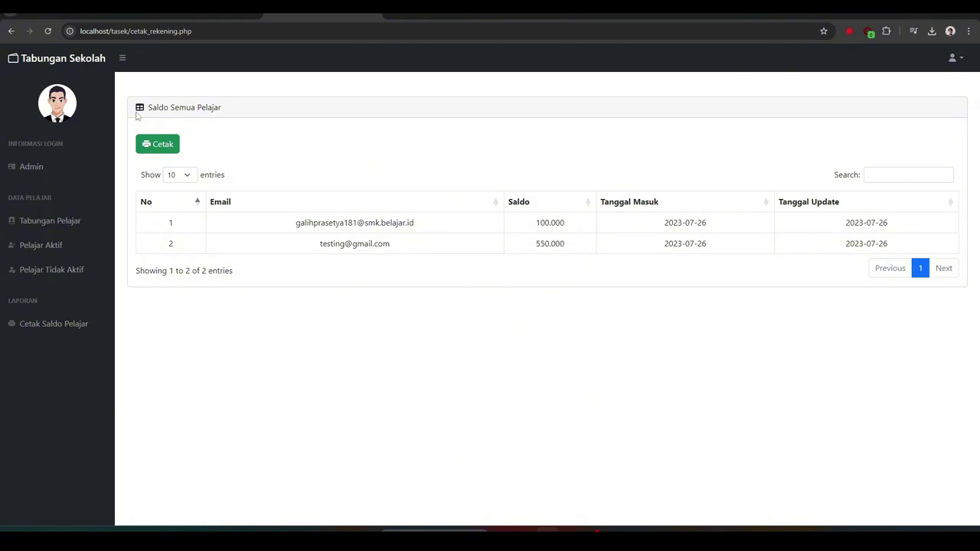
{"action": "left_click", "coordinate": [72, 169]}
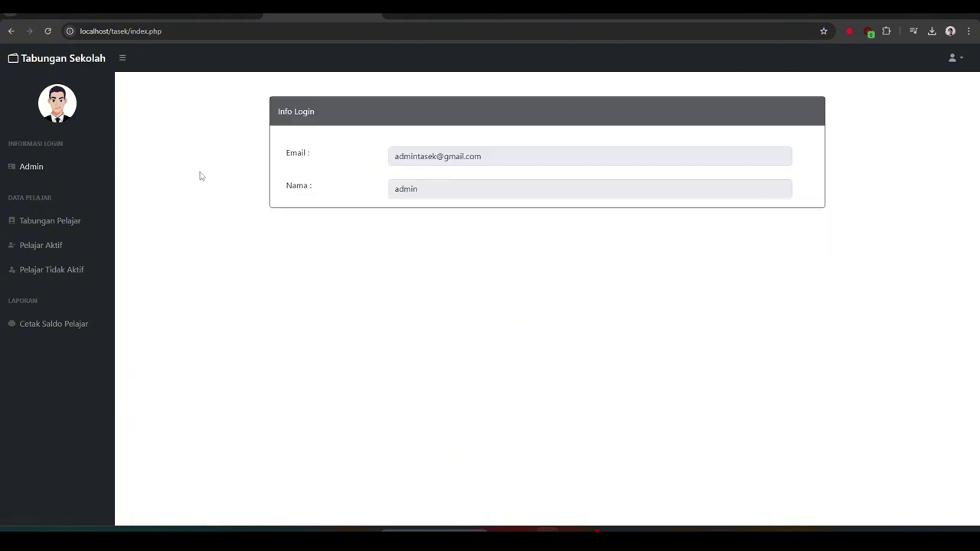
- Log out of the admin account and open the registration form
{"action": "left_click", "coordinate": [955, 60]}
{"action": "left_click", "coordinate": [922, 84]}
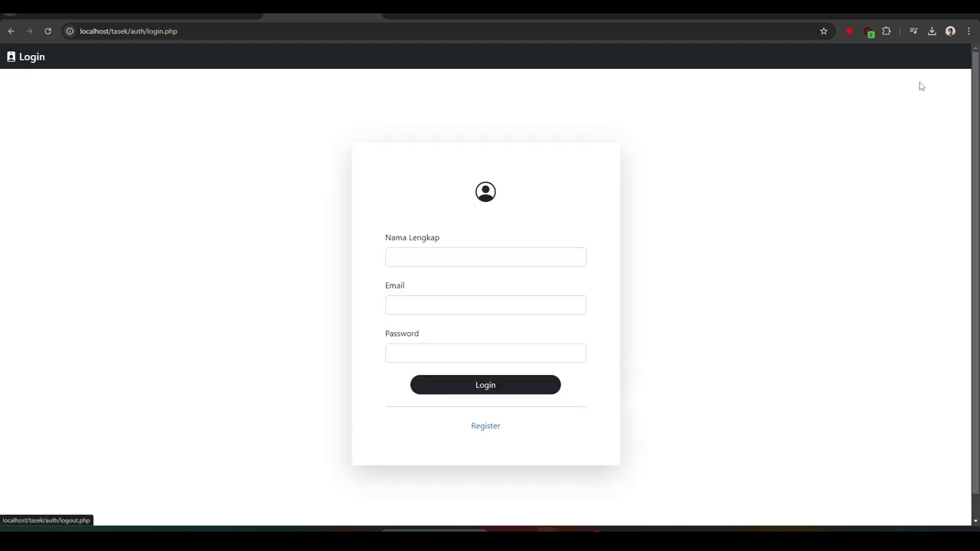
{"action": "left_click", "coordinate": [484, 427]}
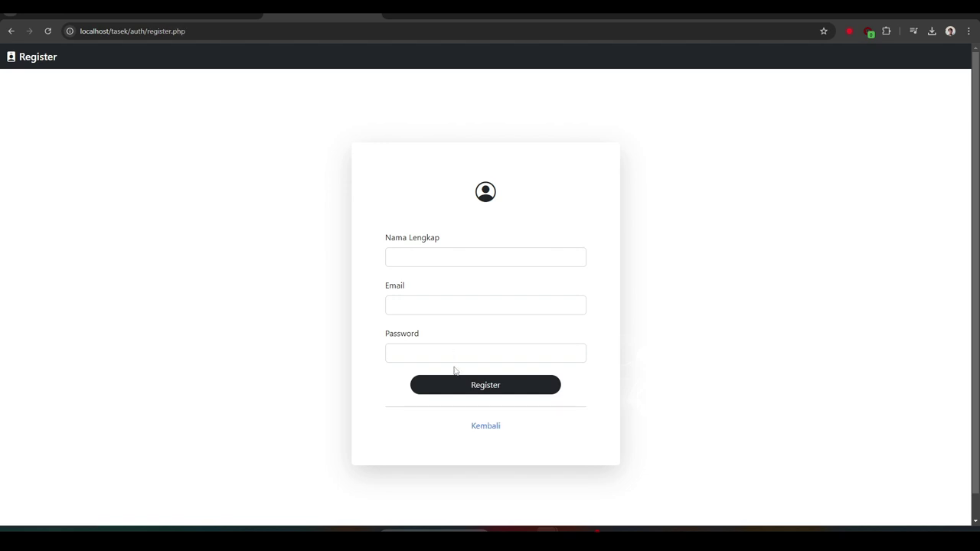
- Fill in the registration form with the new user's name, e-mail user name and account password, and try to submit it
{"action": "left_click", "coordinate": [427, 258]}
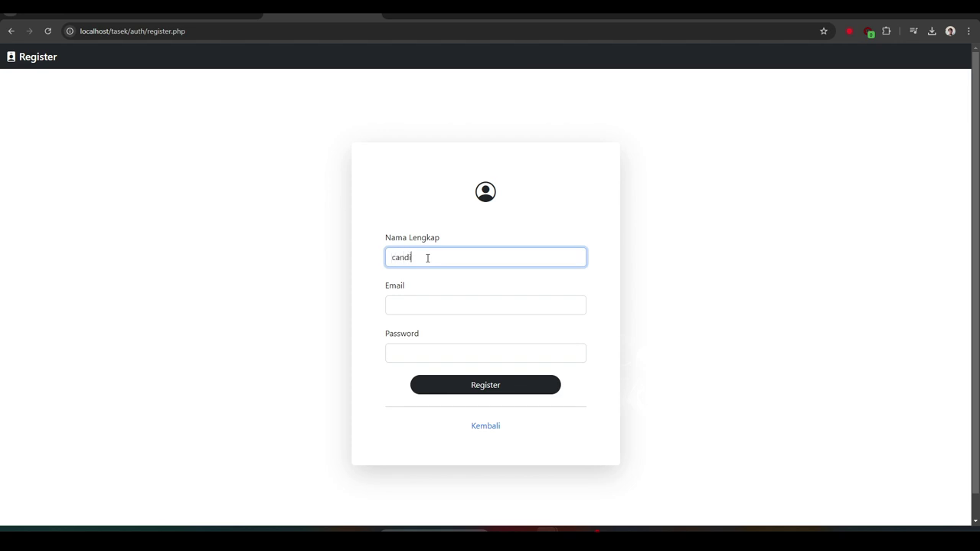
{"action": "left_click", "coordinate": [428, 299]}
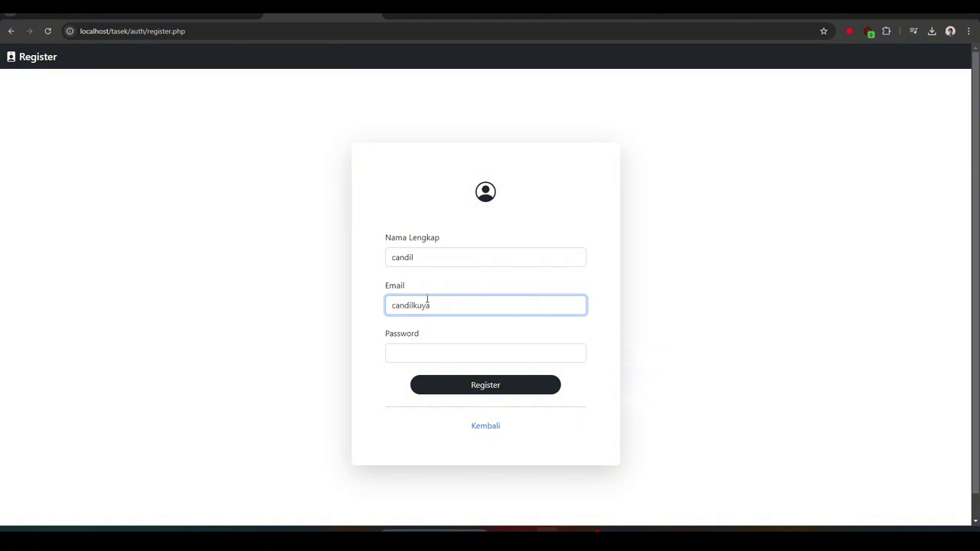
{"action": "left_click", "coordinate": [430, 349]}
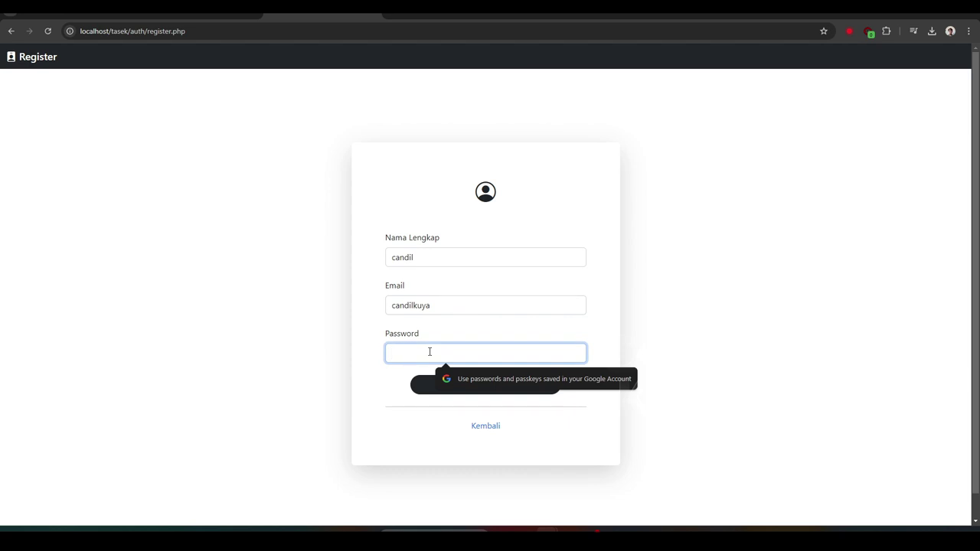
{"action": "type", "text": "123"}
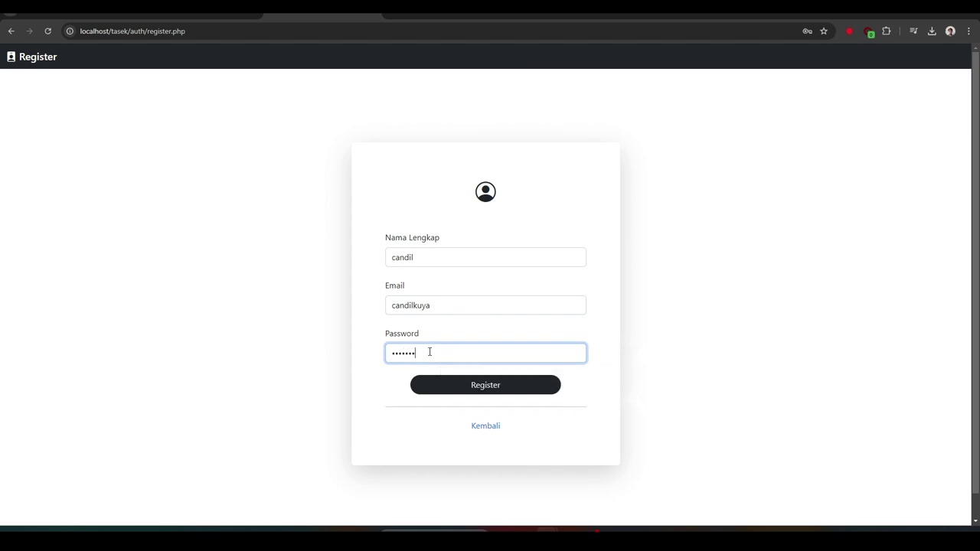
{"action": "left_click", "coordinate": [477, 390]}
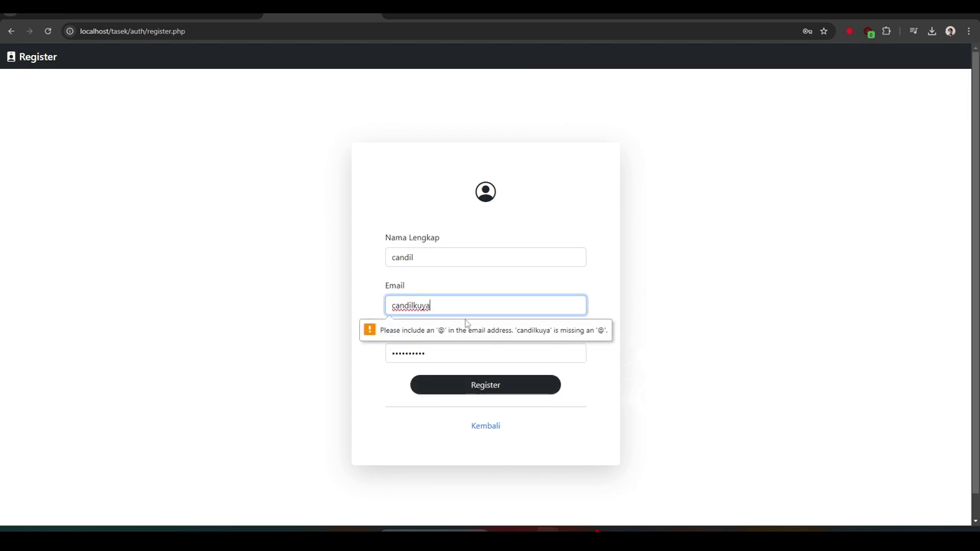
- Complete the e-mail address with its domain, submit the registration, and dismiss the message
{"action": "type", "text": "@gmail.com"}
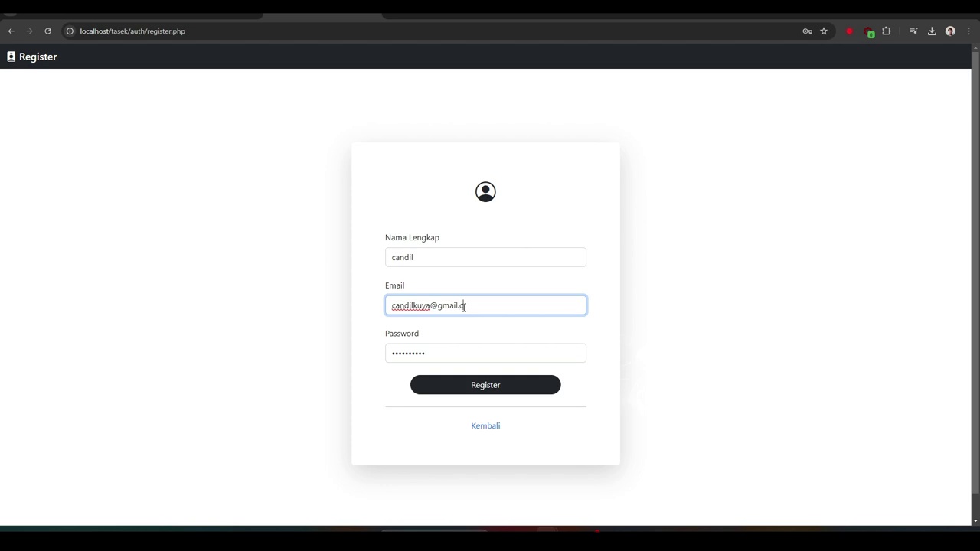
{"action": "left_click", "coordinate": [479, 388]}
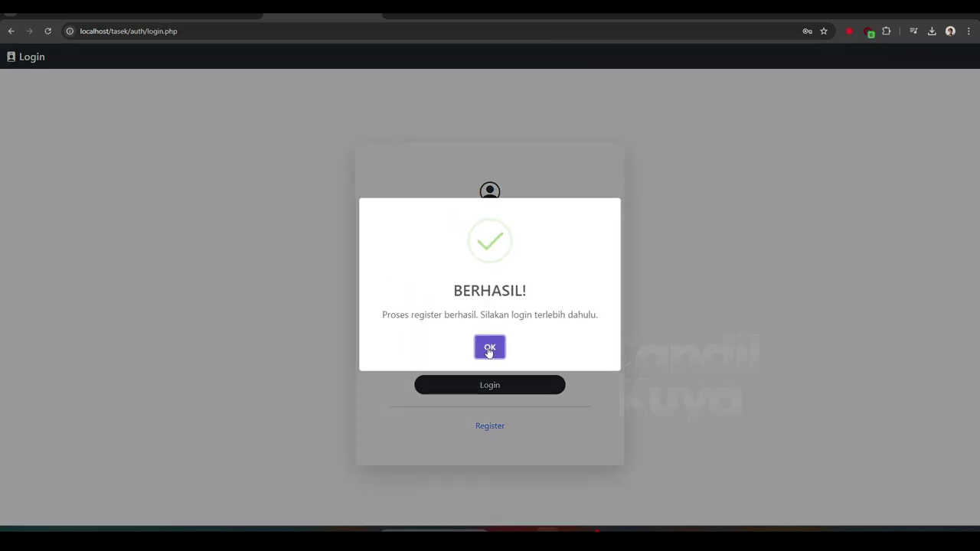
{"action": "left_click", "coordinate": [489, 348]}
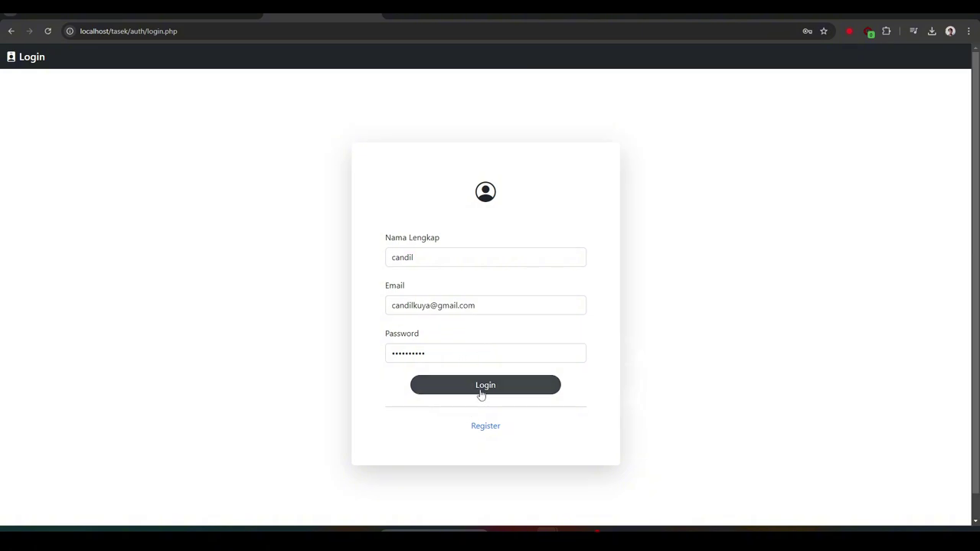
- Log in with the newly registered account's name, e-mail and password, and dismiss the browser's password prompts and the welcome message
{"action": "left_click", "coordinate": [481, 393]}
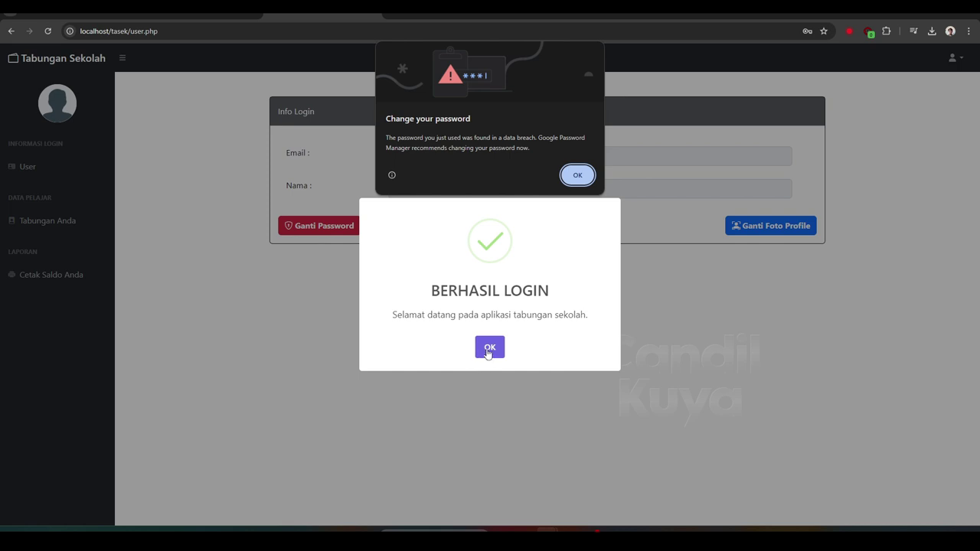
{"action": "left_click", "coordinate": [575, 177]}
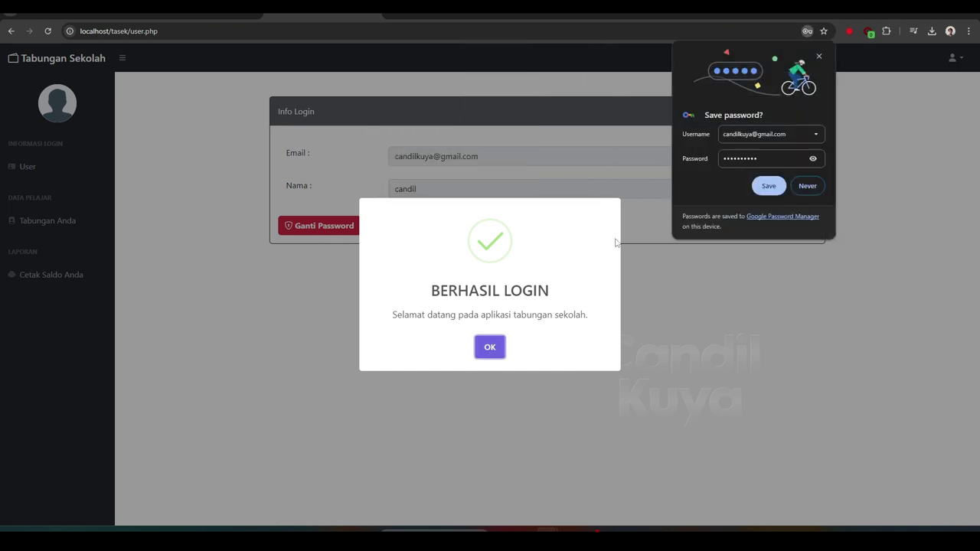
{"action": "left_click", "coordinate": [819, 56]}
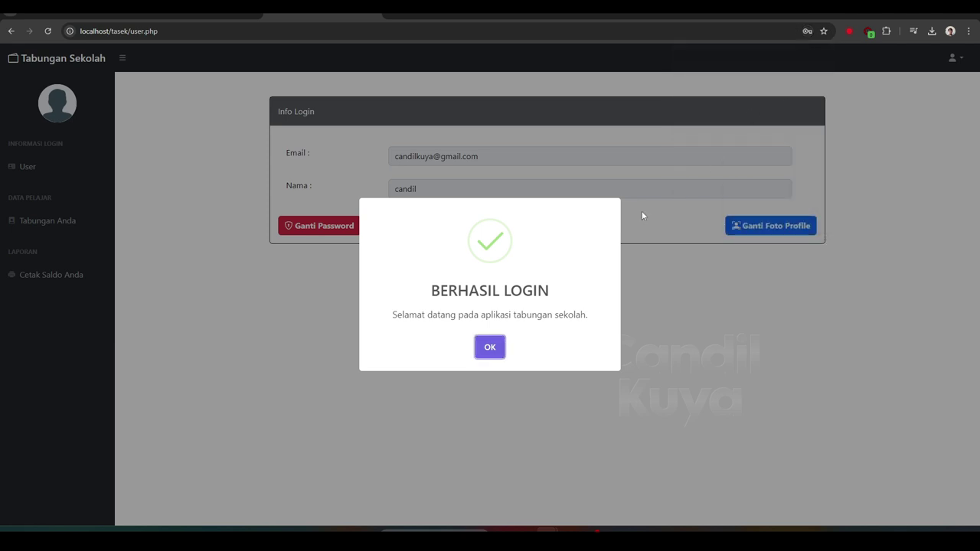
{"action": "left_click", "coordinate": [499, 346]}
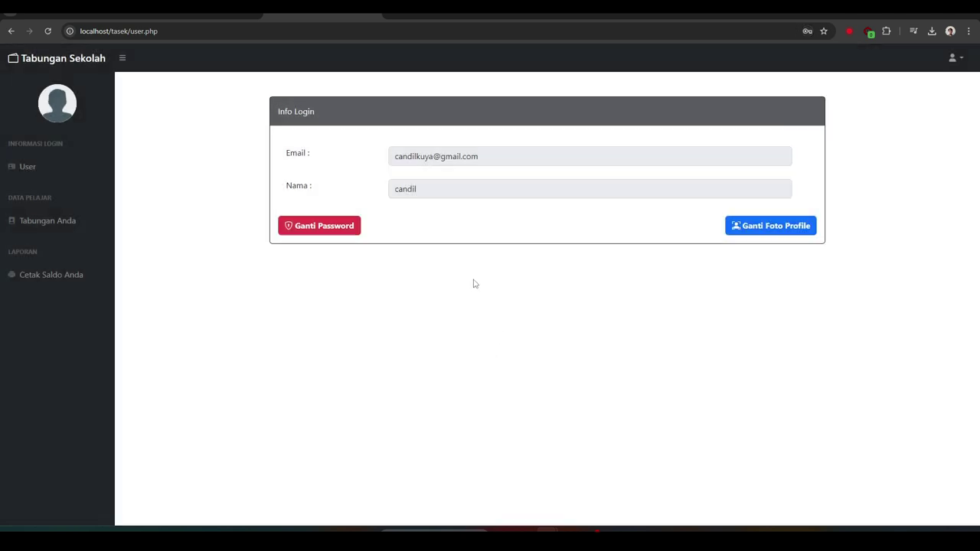
- Inspect the Ganti Foto Profile and Ganti Password dialogs, closing each without changes
{"action": "left_click", "coordinate": [739, 234]}
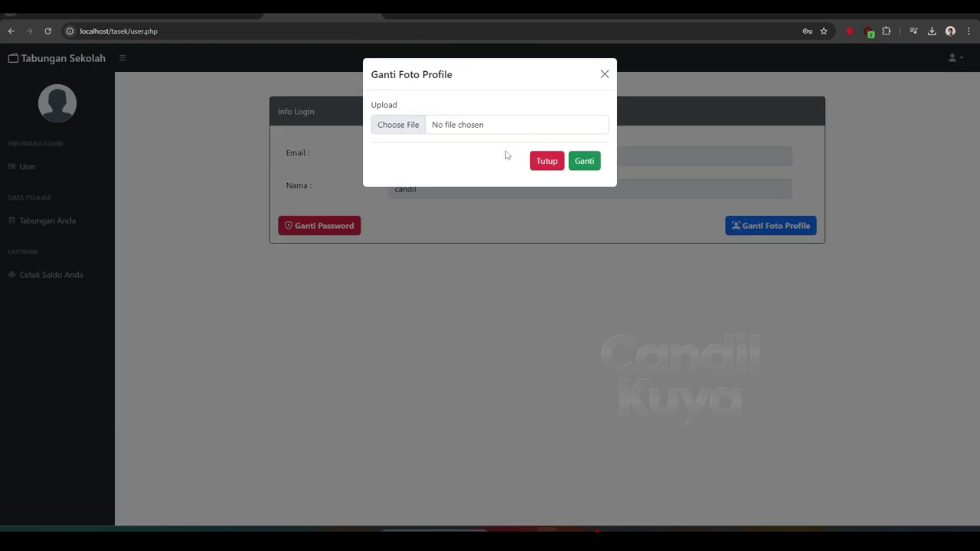
{"action": "left_click", "coordinate": [546, 165]}
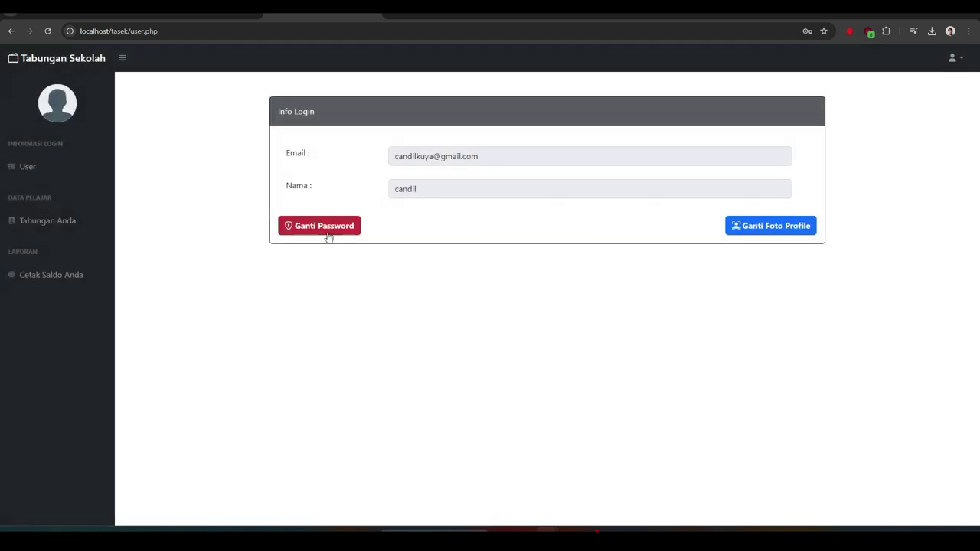
{"action": "left_click", "coordinate": [327, 230]}
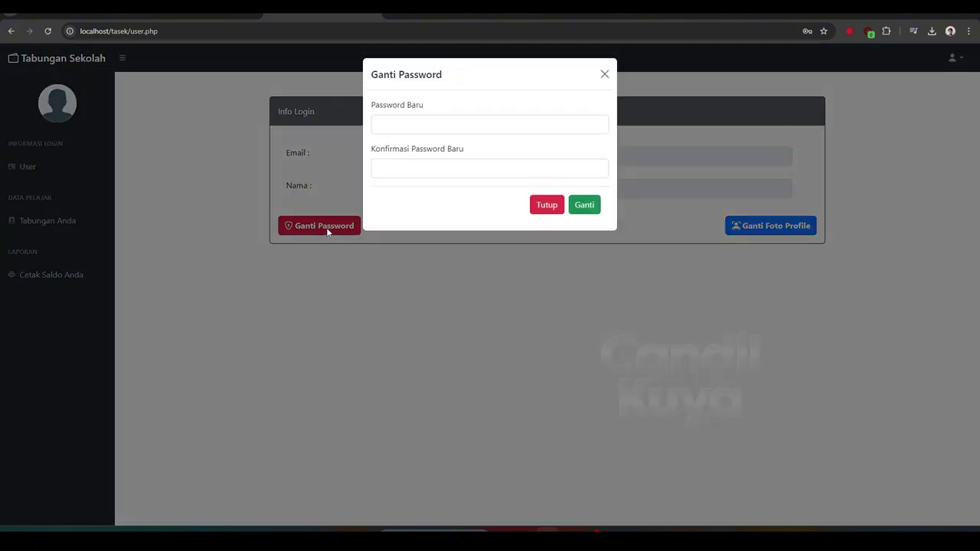
{"action": "left_click", "coordinate": [544, 206]}
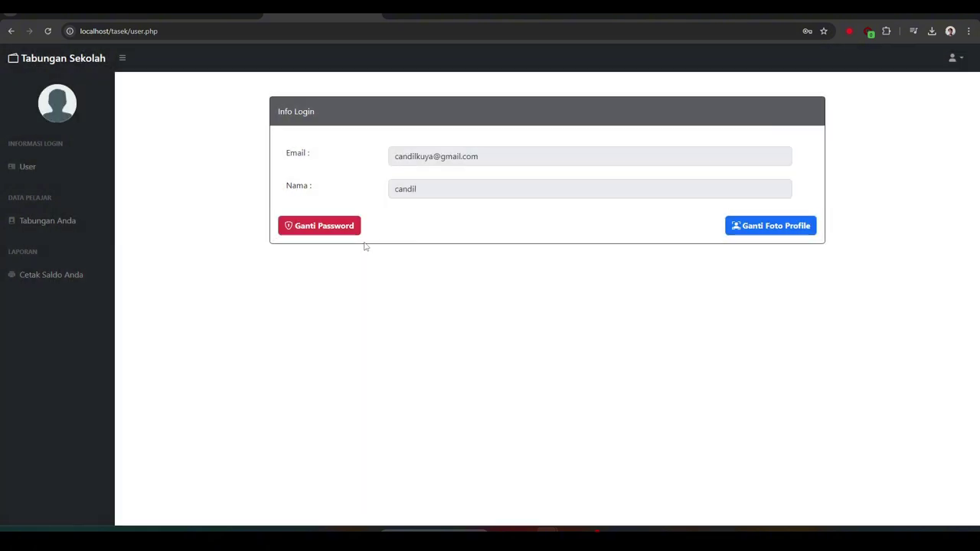
- View the user's Tabungan Anda and Cetak Saldo Anda pages, and log out of the account
{"action": "left_click", "coordinate": [77, 228]}
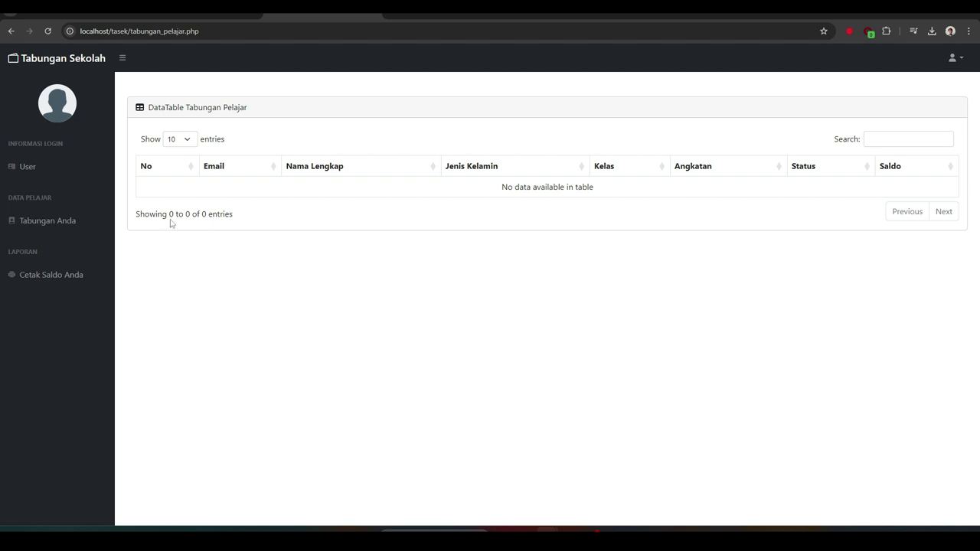
{"action": "left_click", "coordinate": [69, 276]}
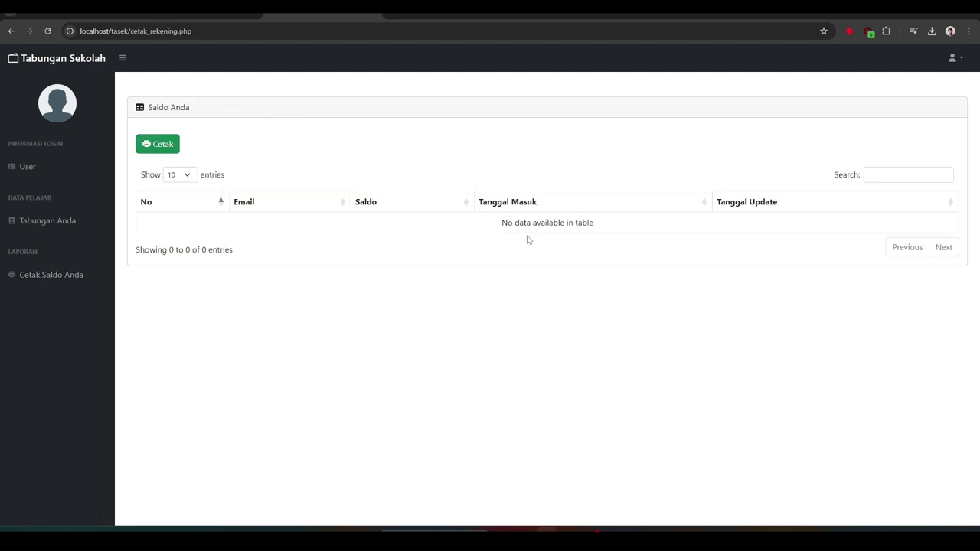
{"action": "left_click", "coordinate": [956, 60]}
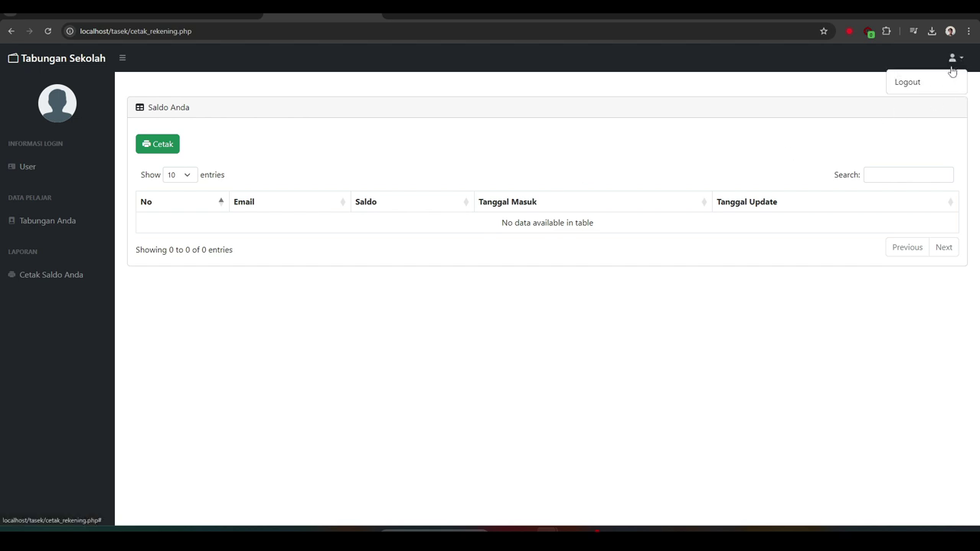
{"action": "left_click", "coordinate": [915, 85]}
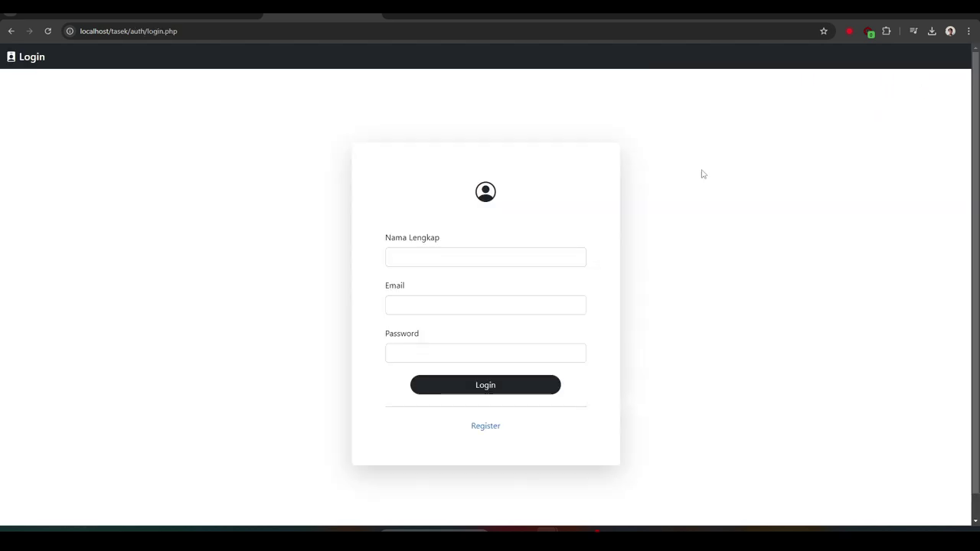
{"action": "left_click", "coordinate": [497, 255]}
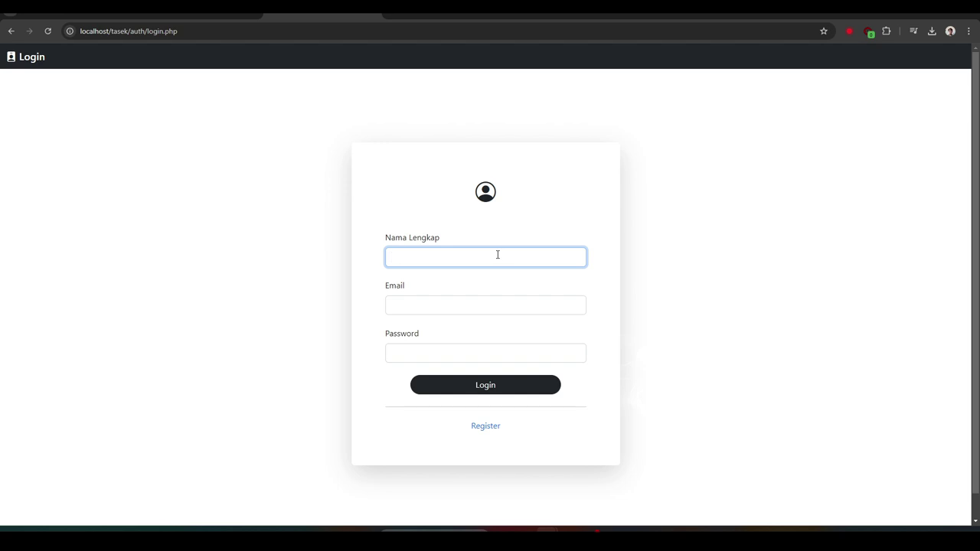
{"action": "left_click", "coordinate": [287, 358]}
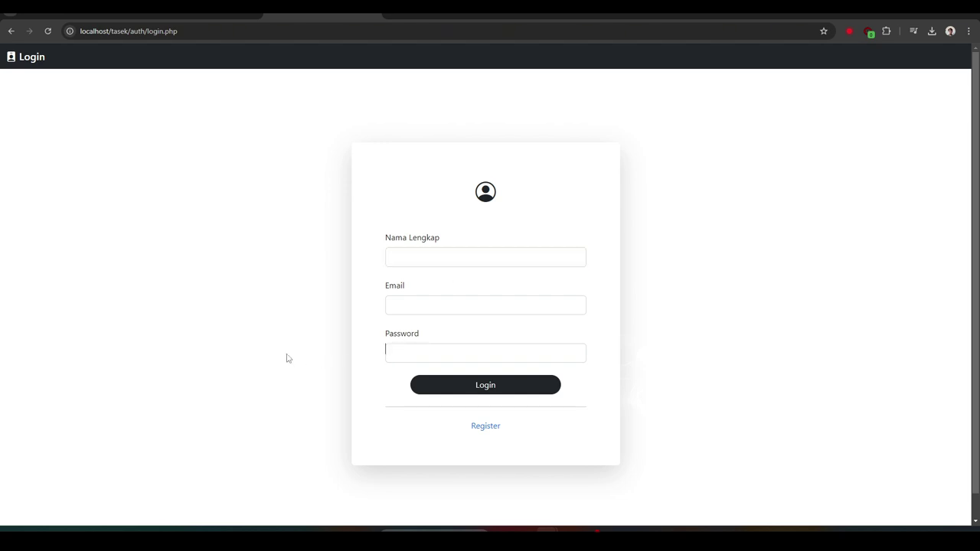